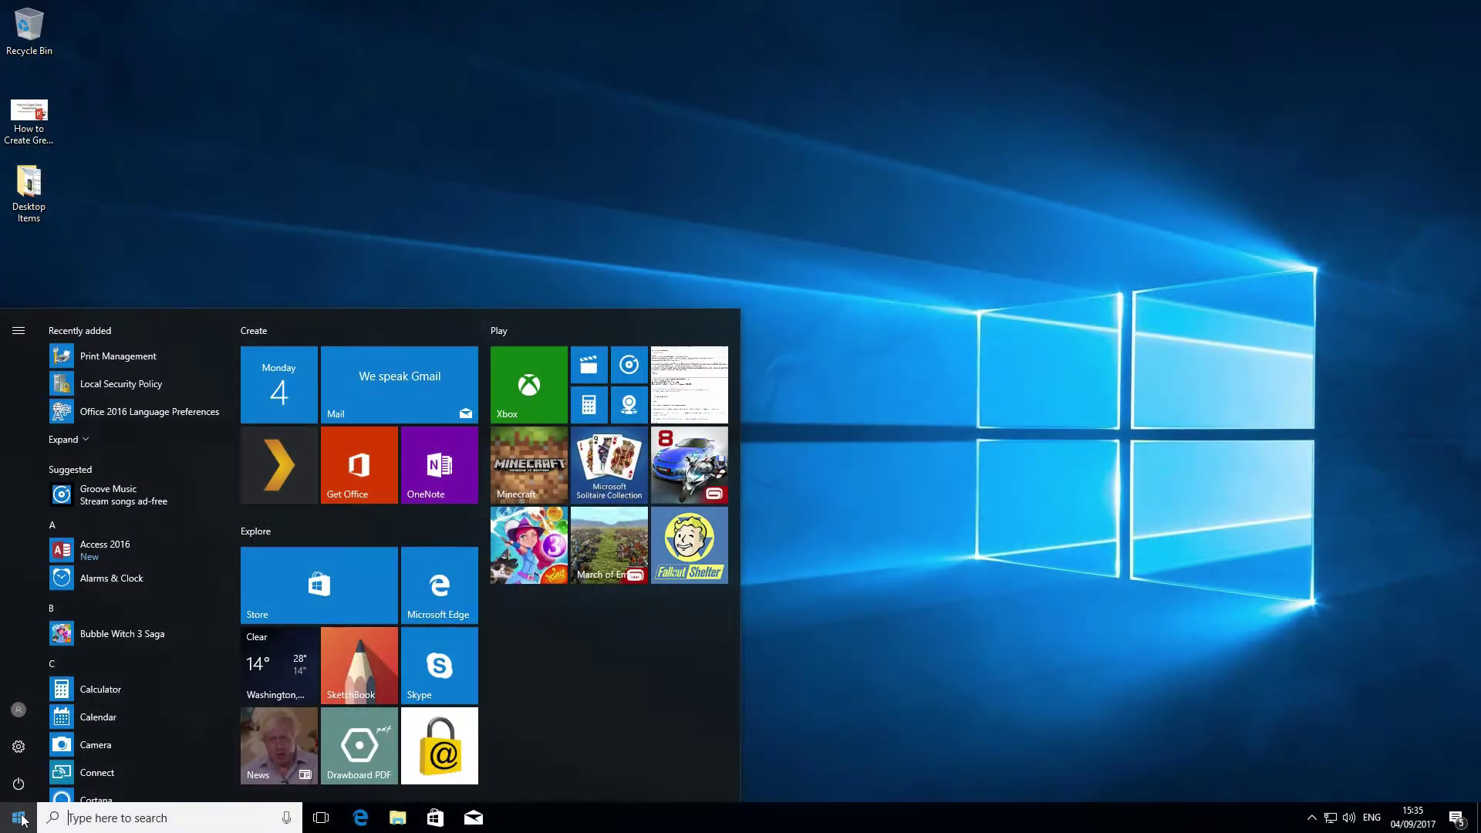
Launch PowerPoint 2016 from the P section of the Start menu app list.
left_click(58, 665)
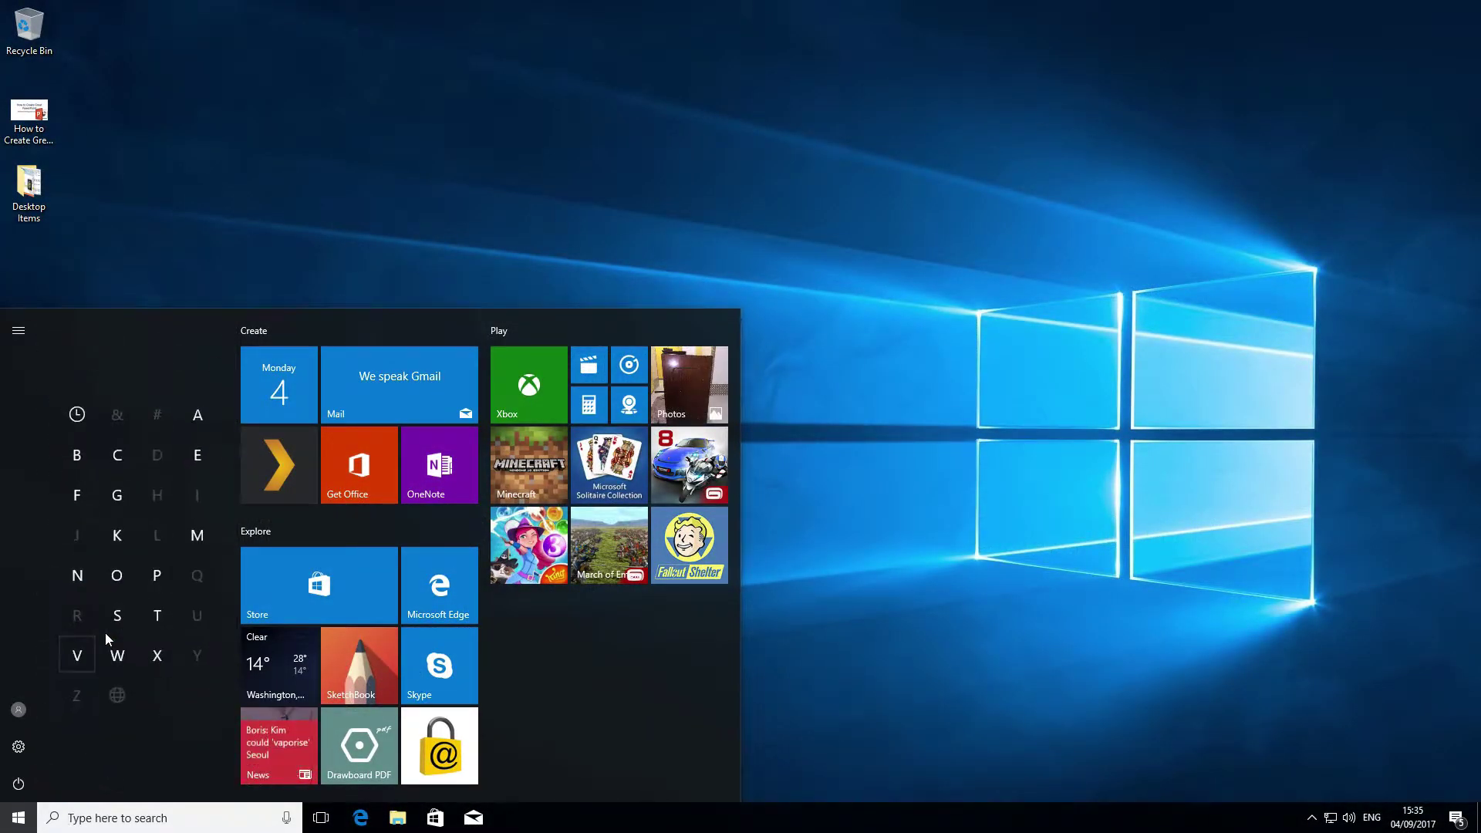
left_click(153, 586)
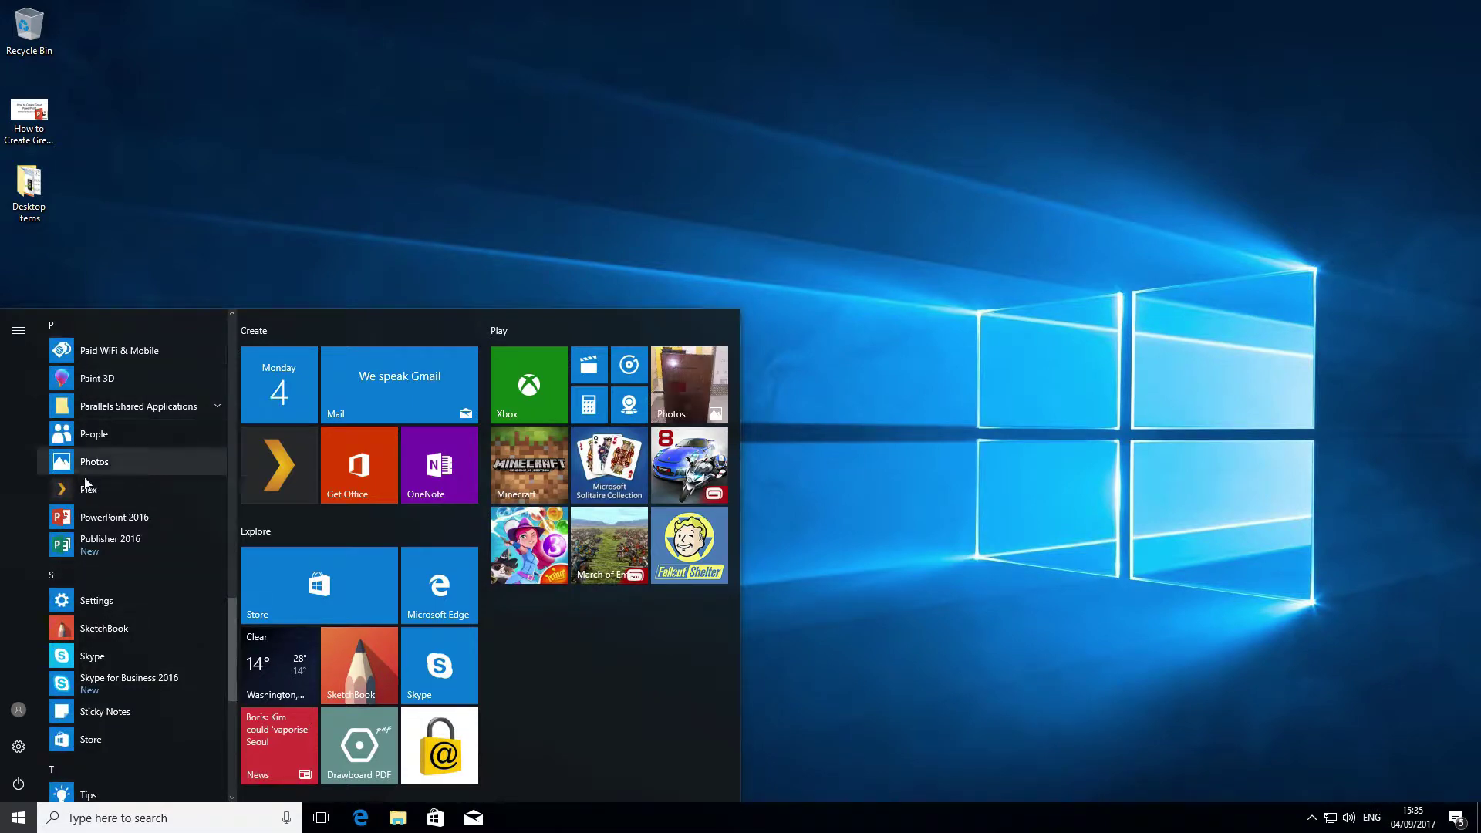
left_click(97, 513)
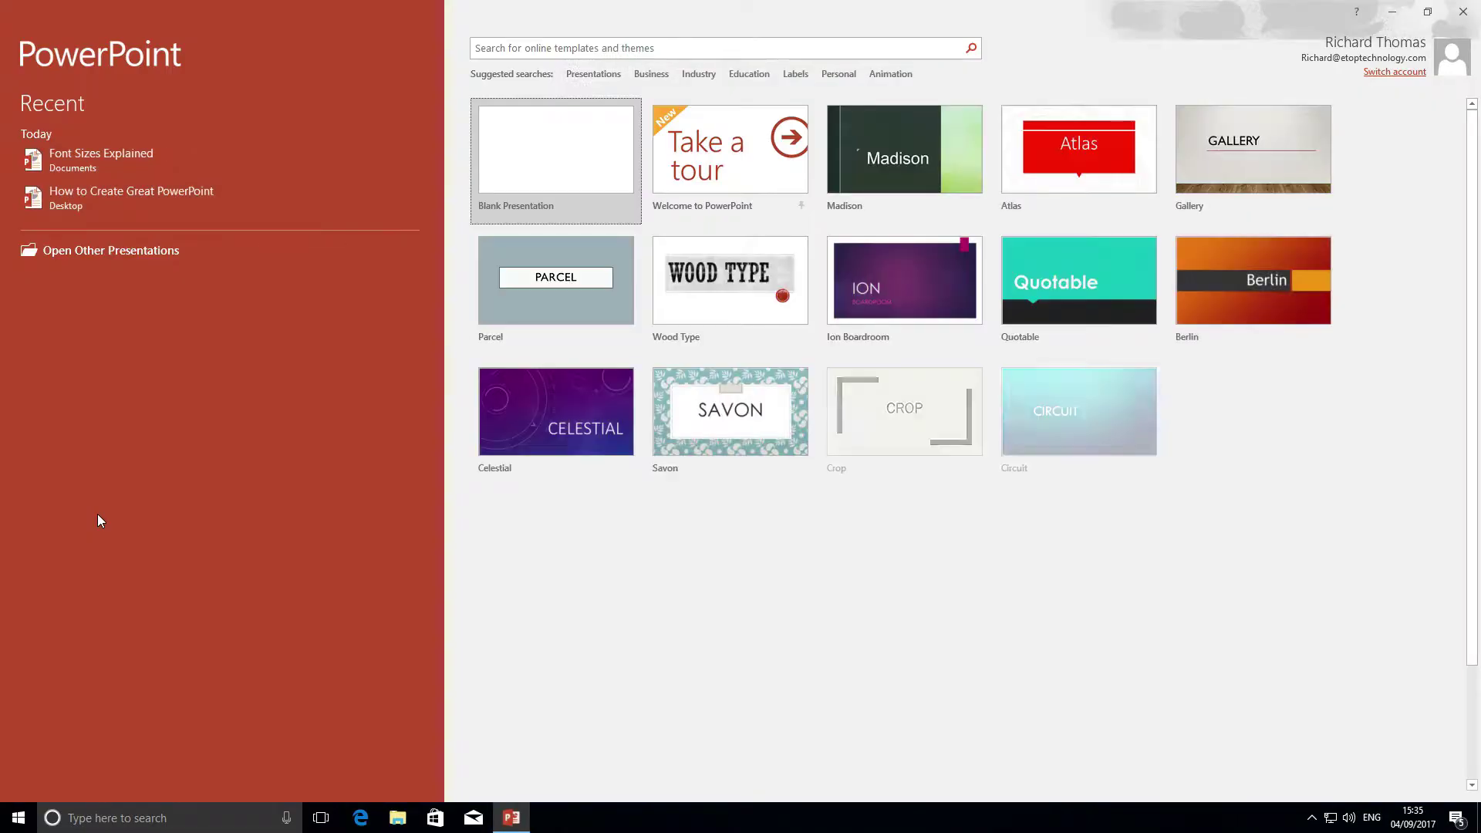
Page through every image of the Welcome to PowerPoint tour preview, then close it.
left_click(729, 154)
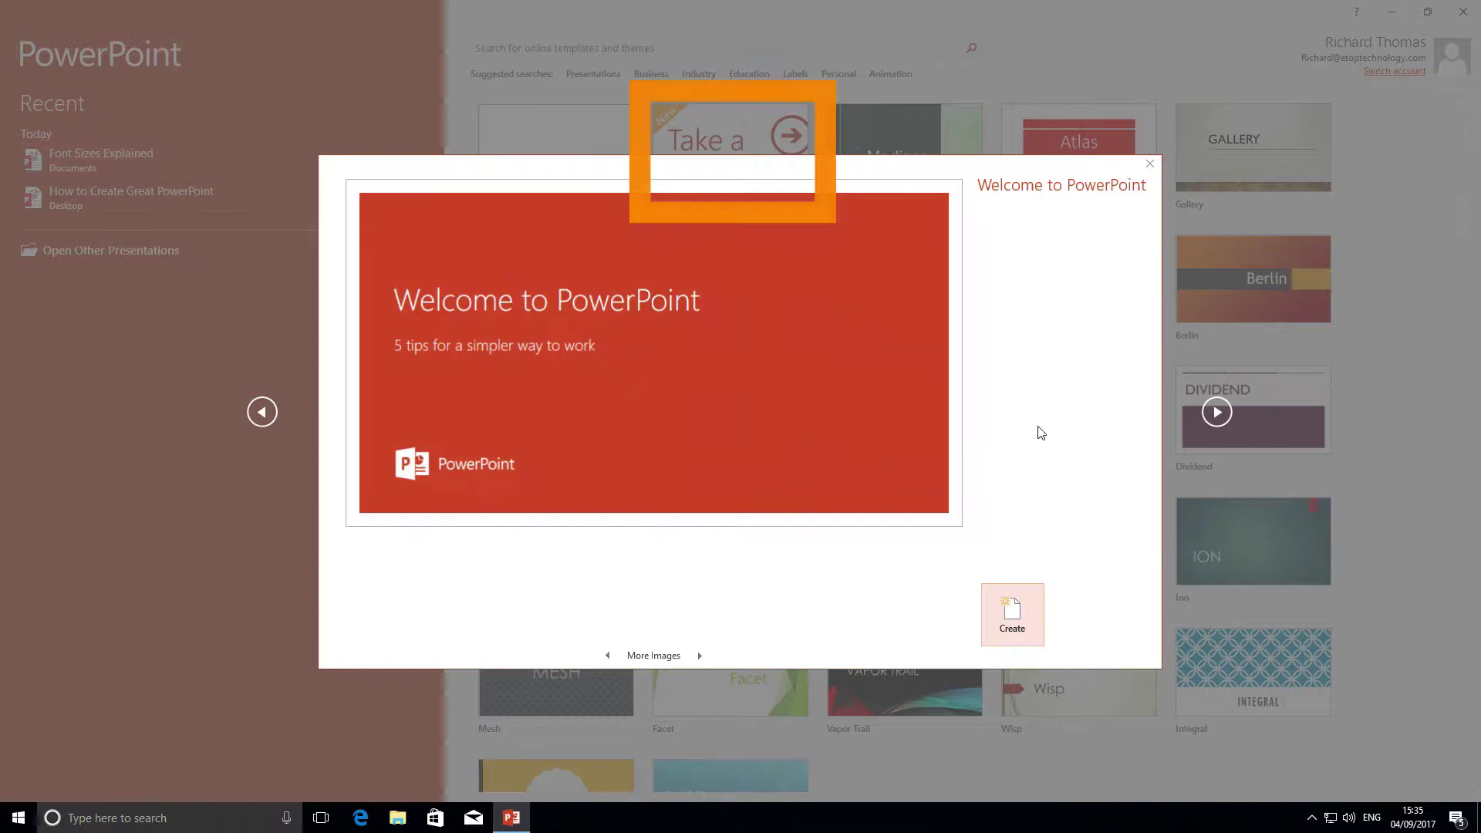
left_click(698, 655)
left_click(698, 655)
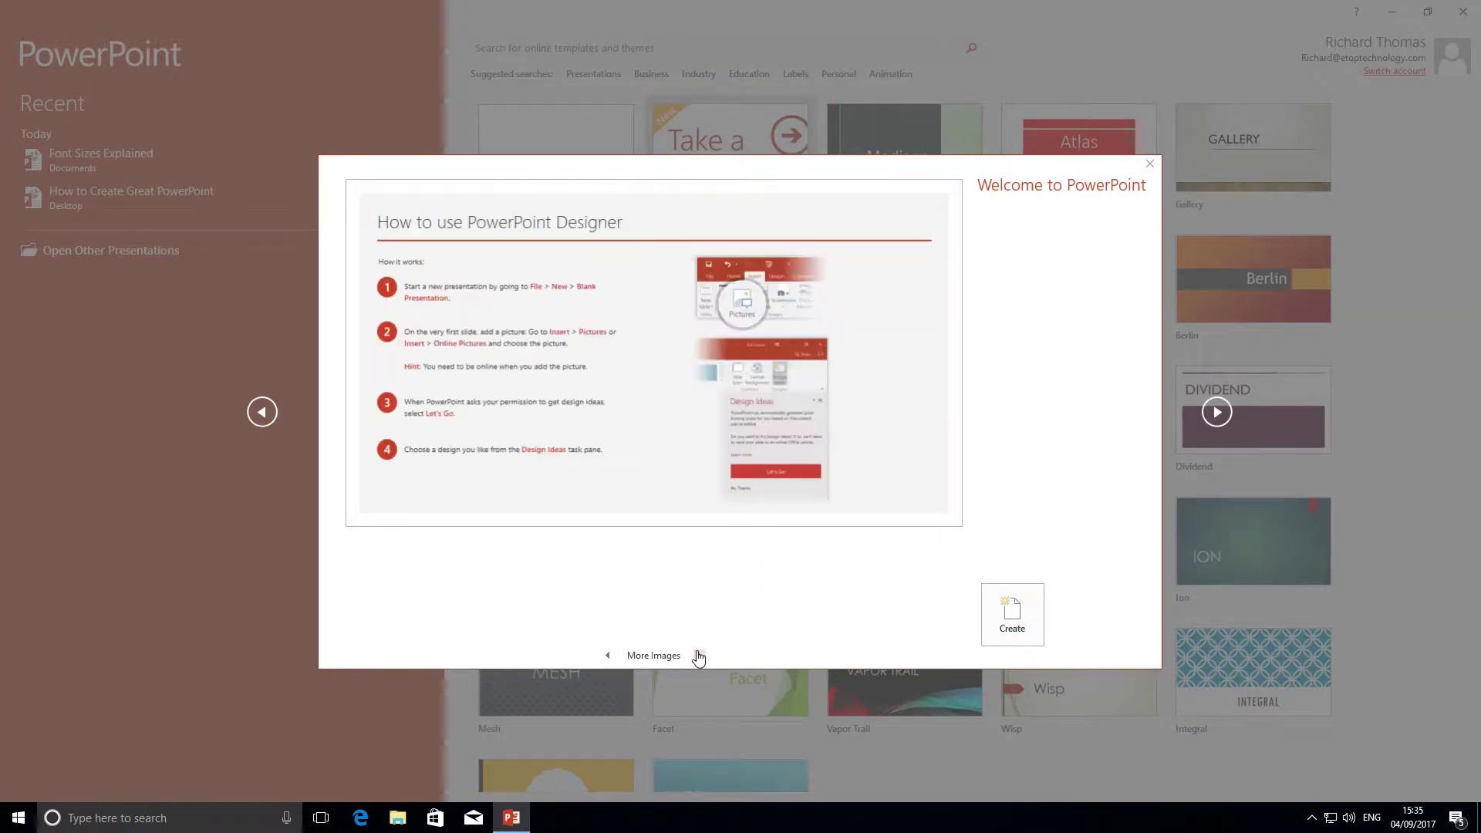
left_click(698, 655)
left_click(698, 655)
left_click(699, 654)
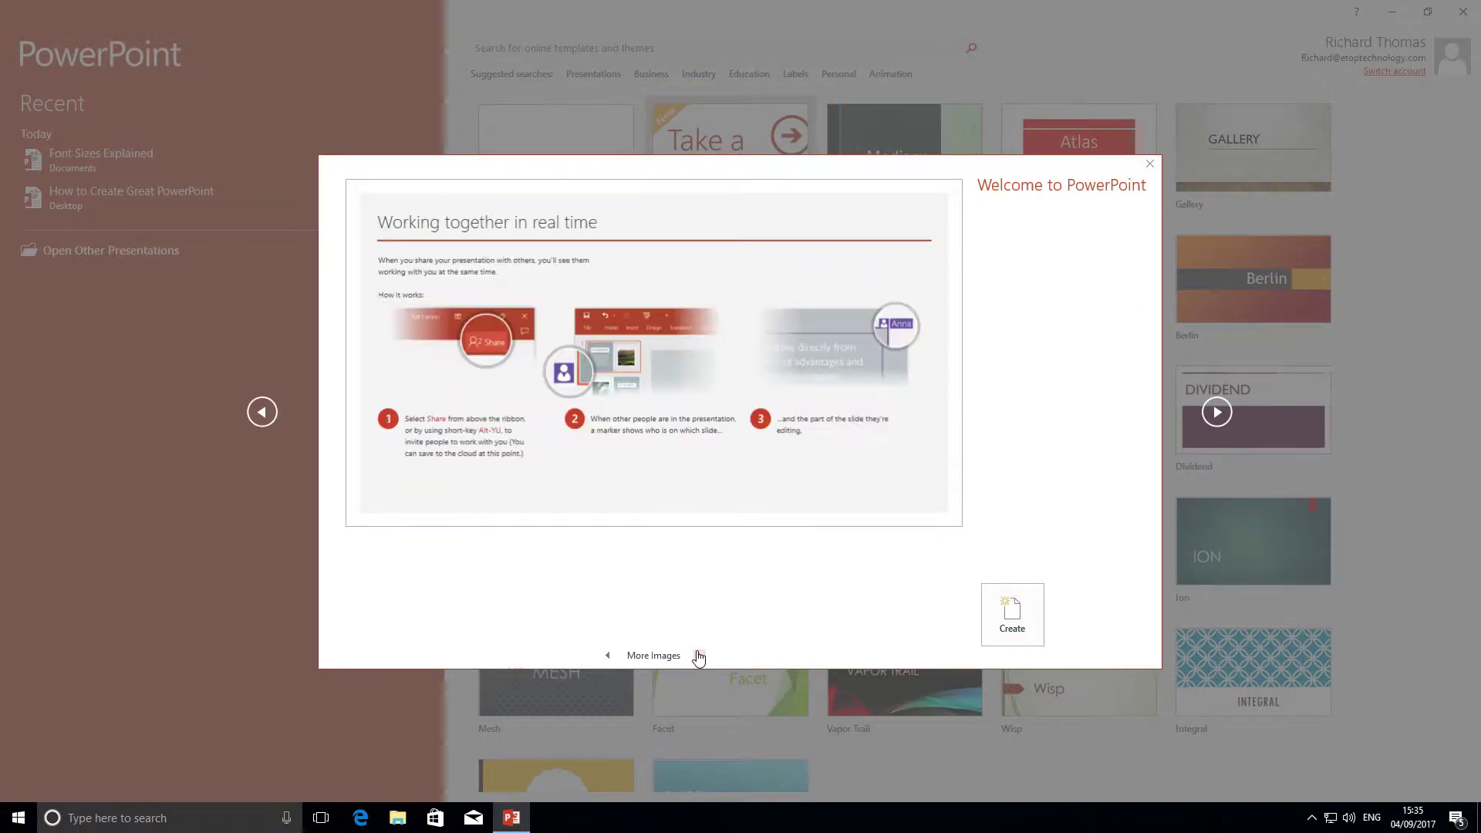
left_click(698, 655)
left_click(698, 655)
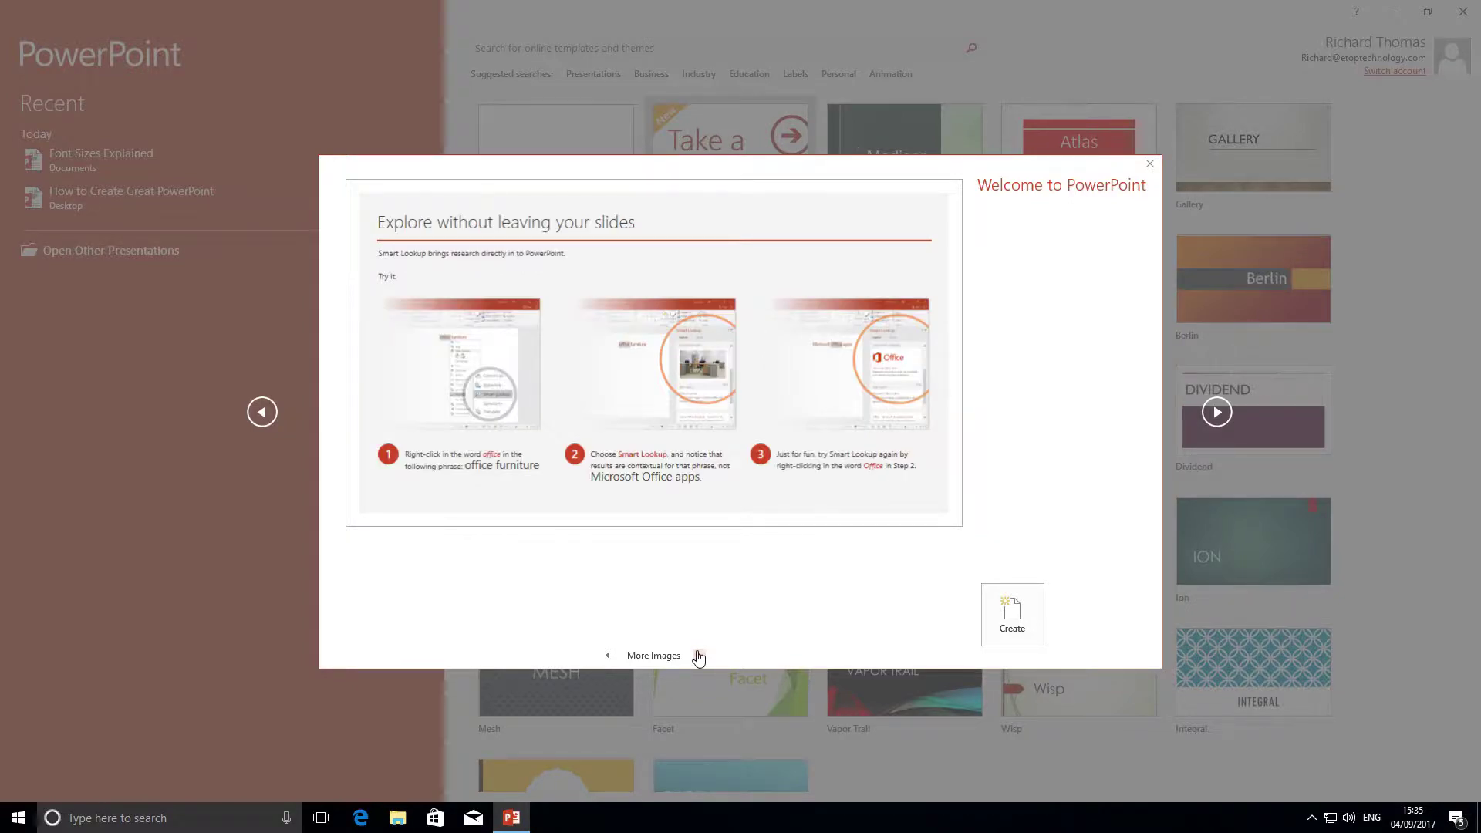
left_click(699, 655)
left_click(1146, 174)
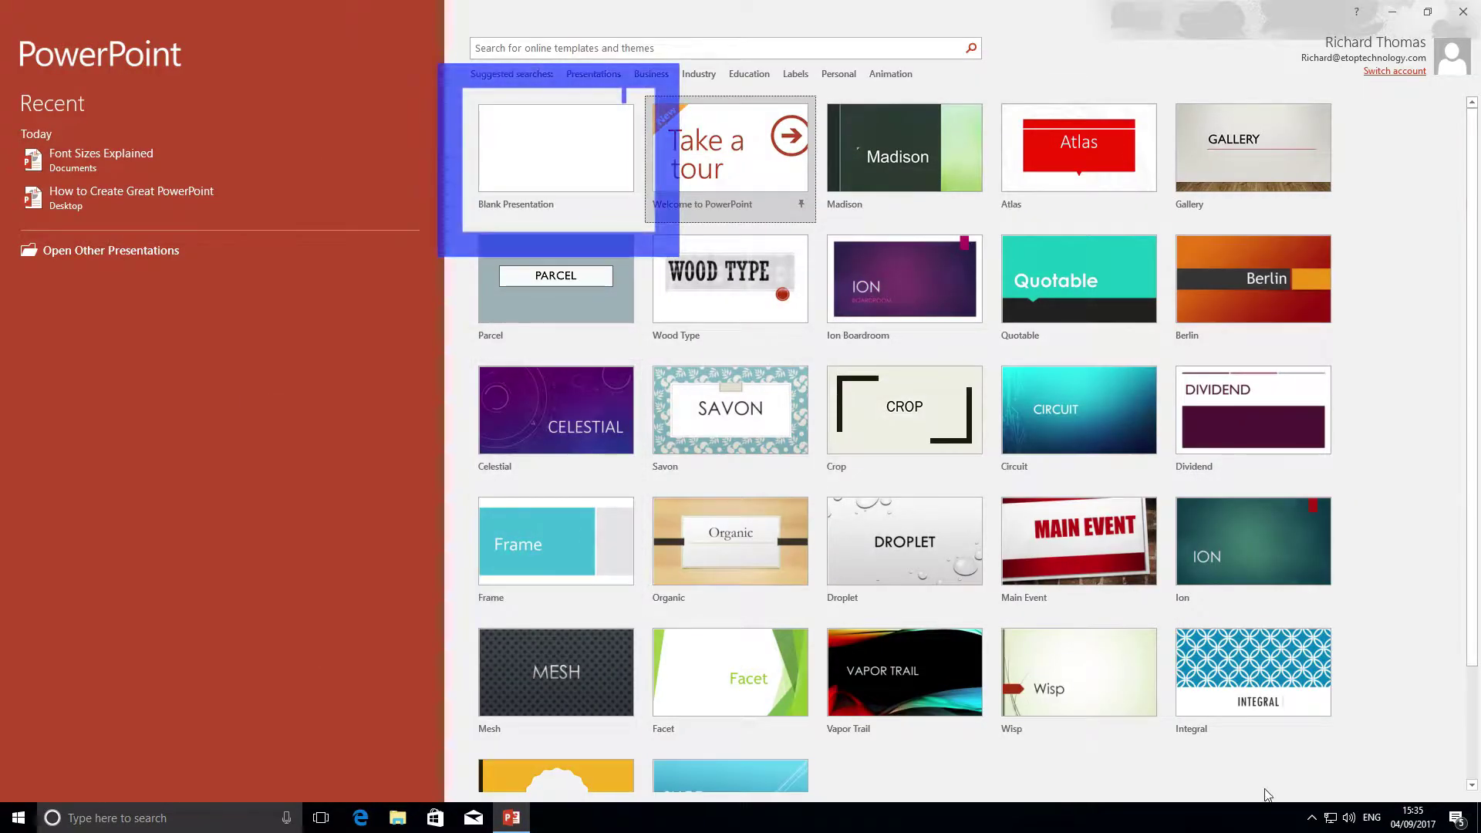
Create a blank presentation and switch it to Slide Master view.
left_click(546, 183)
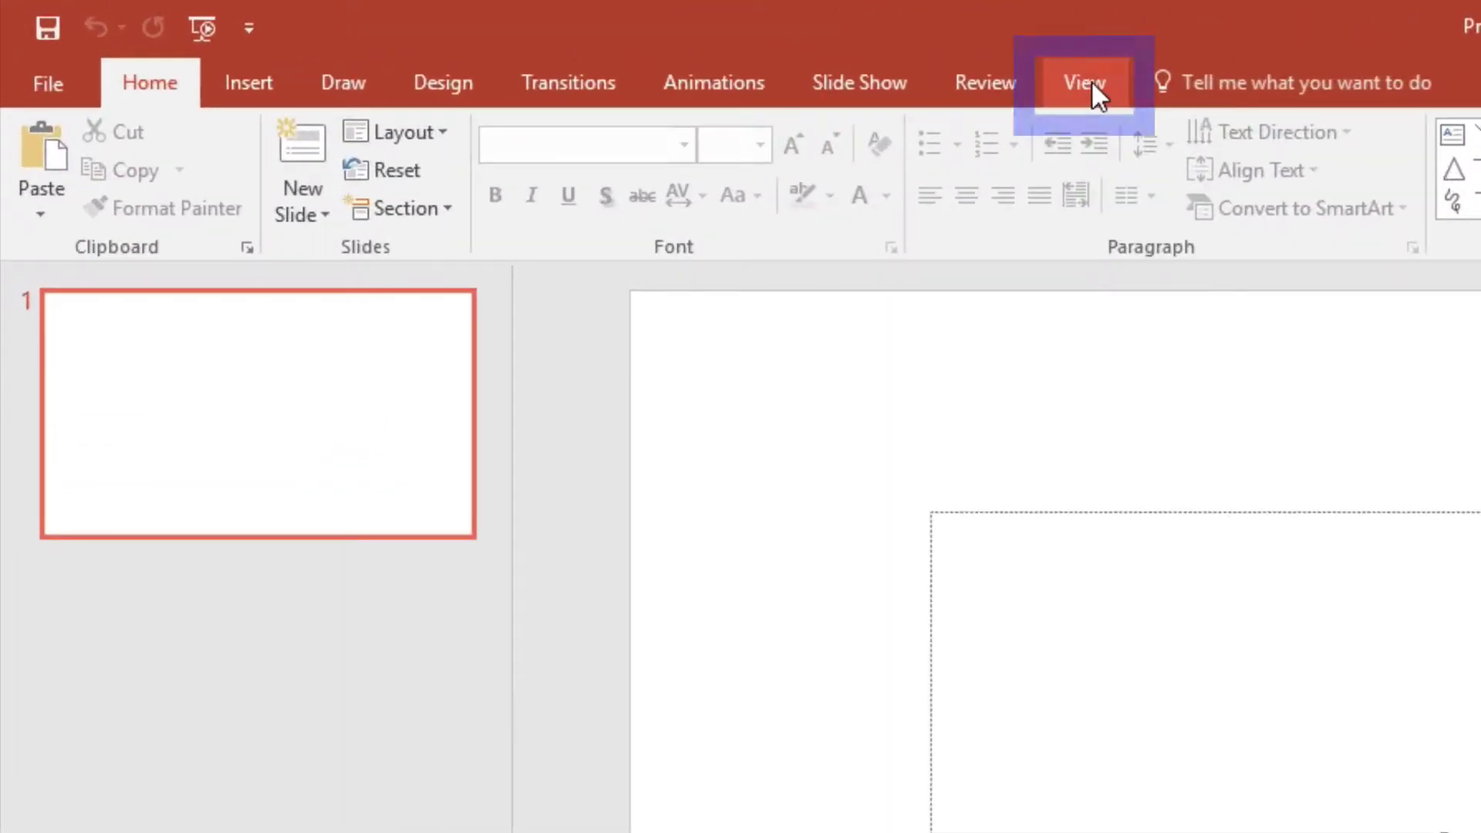
left_click(506, 39)
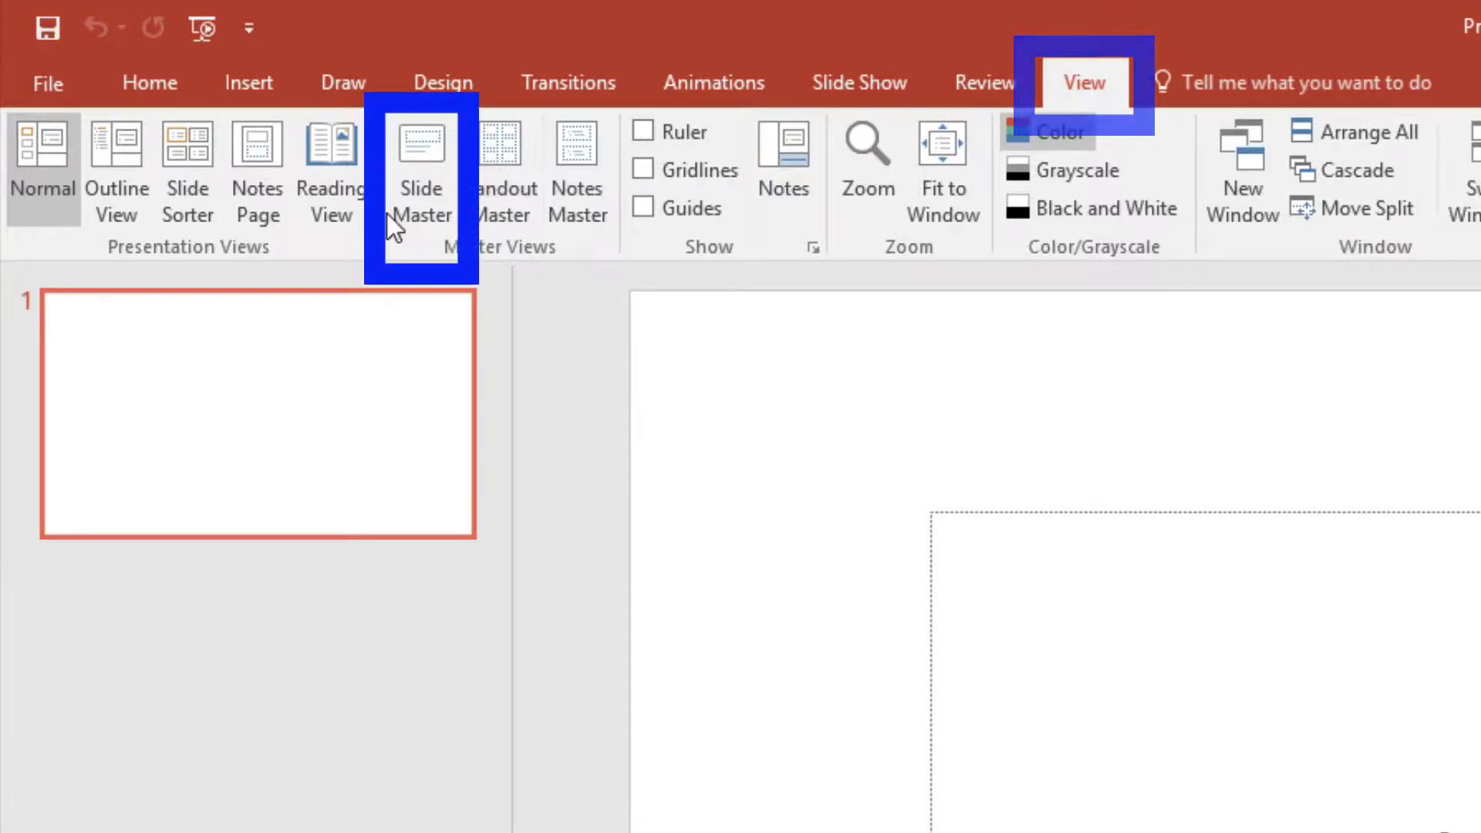
left_click(409, 187)
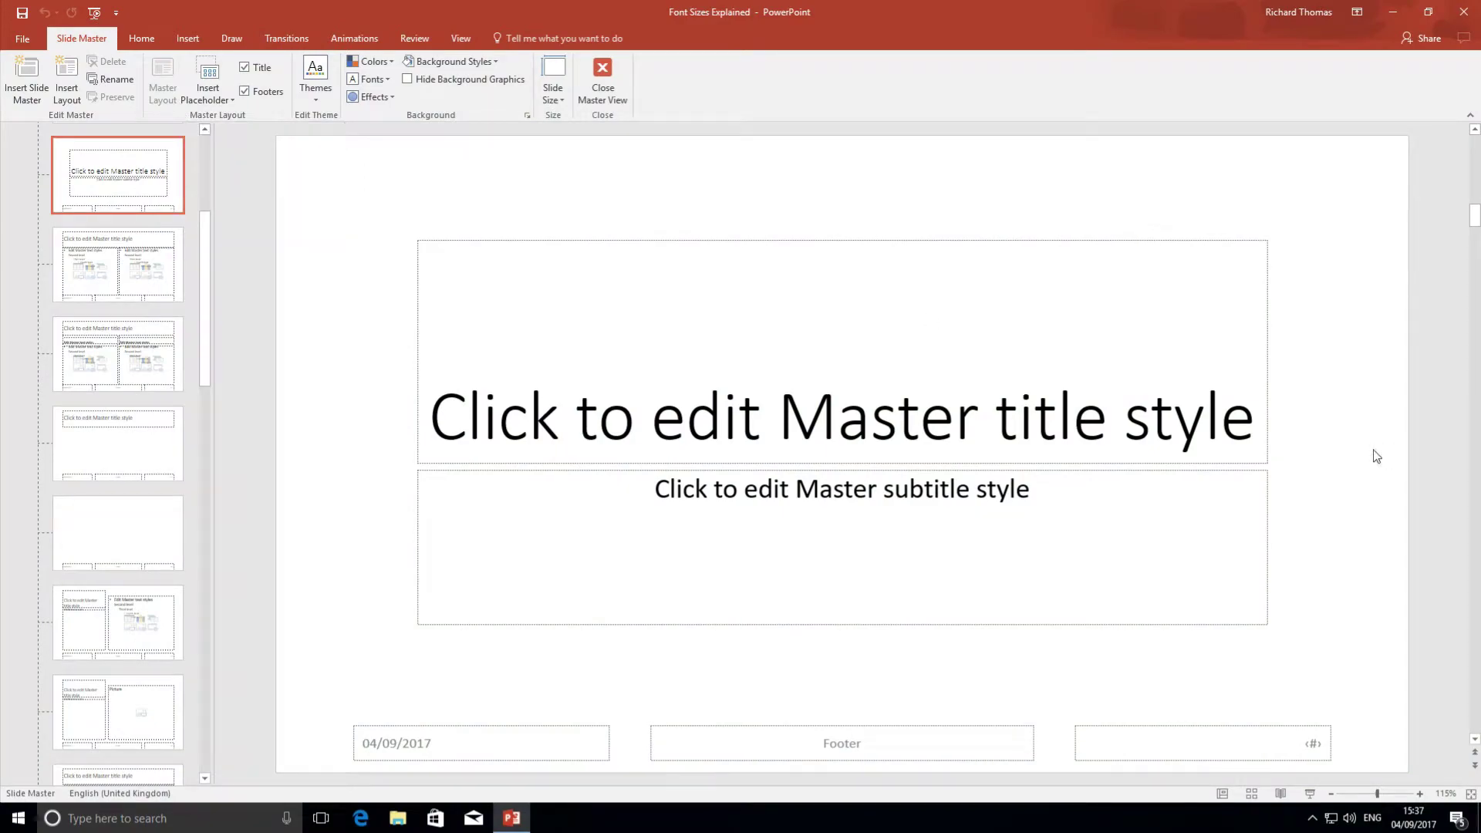
Open Format Background for the slide master, try a red fill, then revert to white.
right_click(1373, 450)
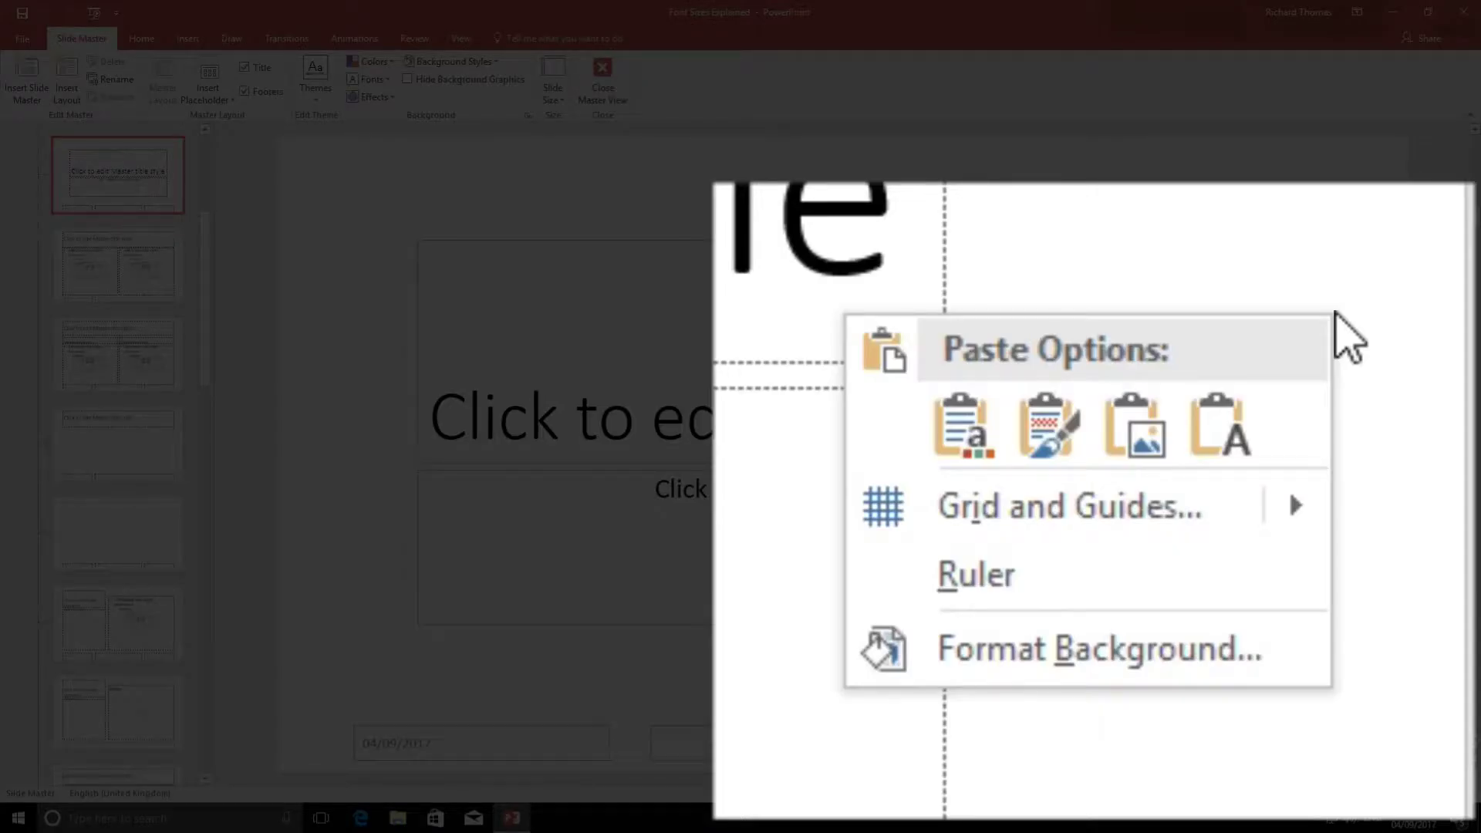
left_click(1108, 668)
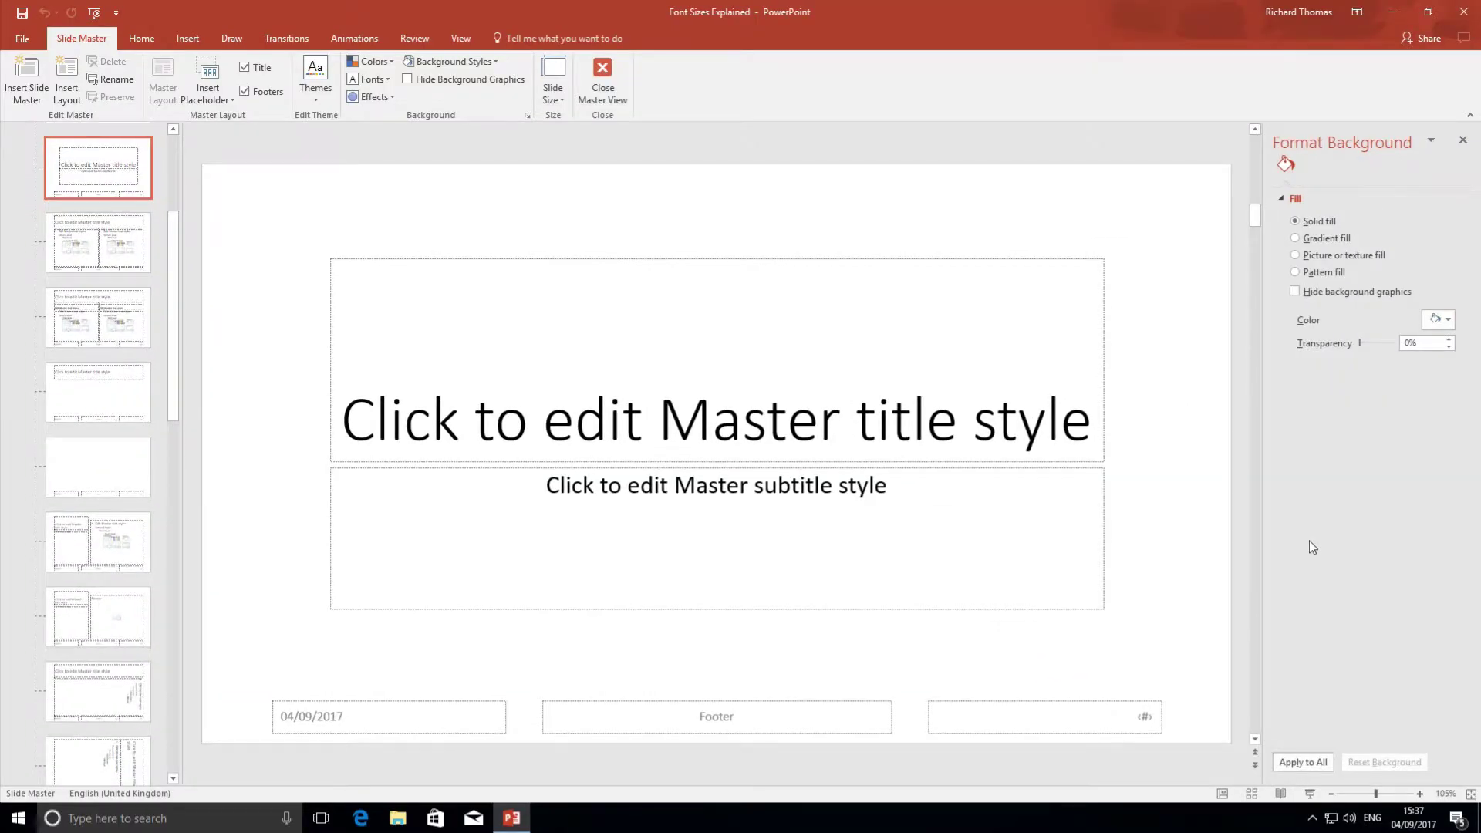
left_click(1448, 320)
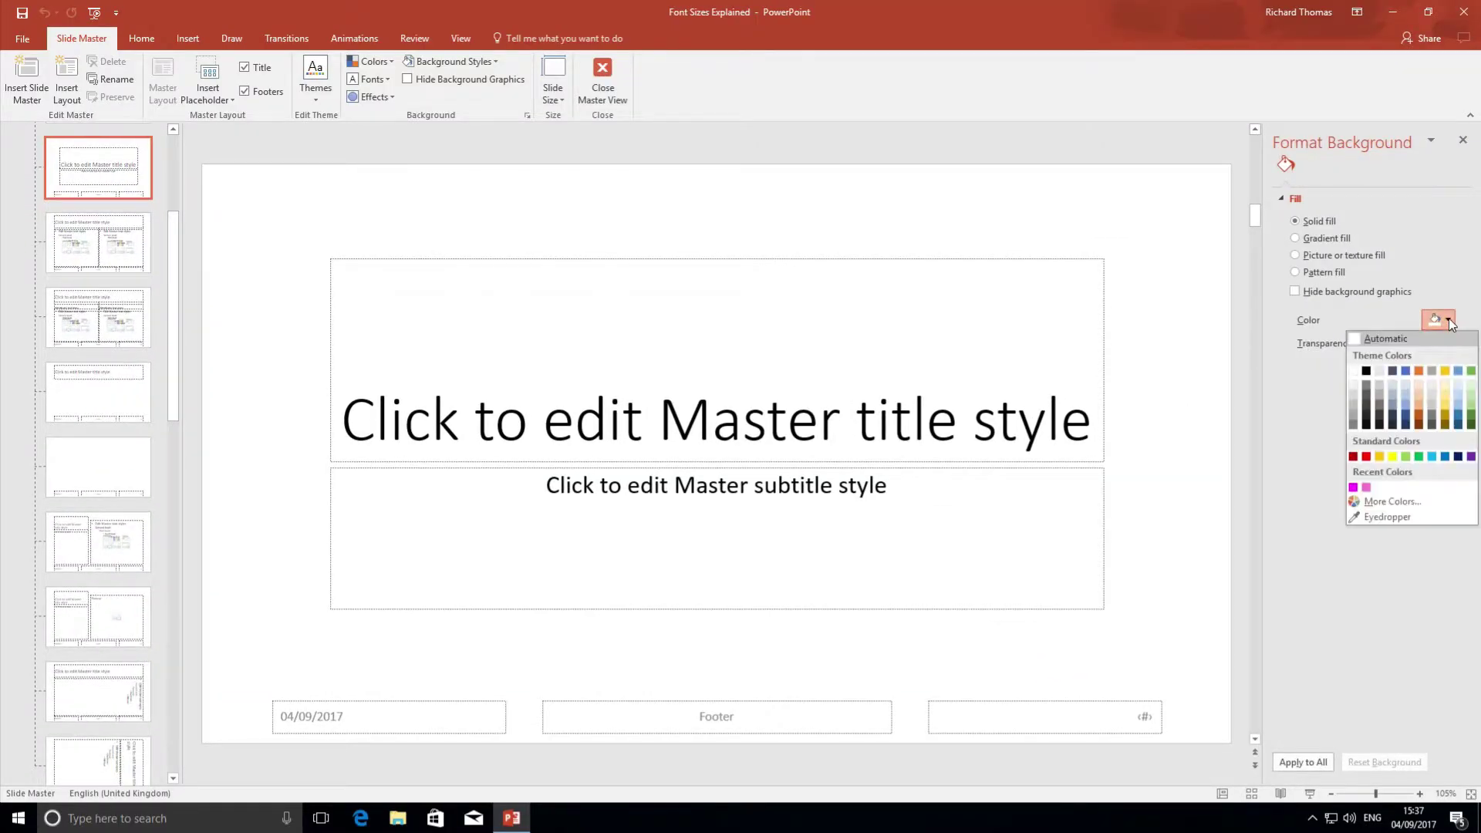
left_click(1366, 456)
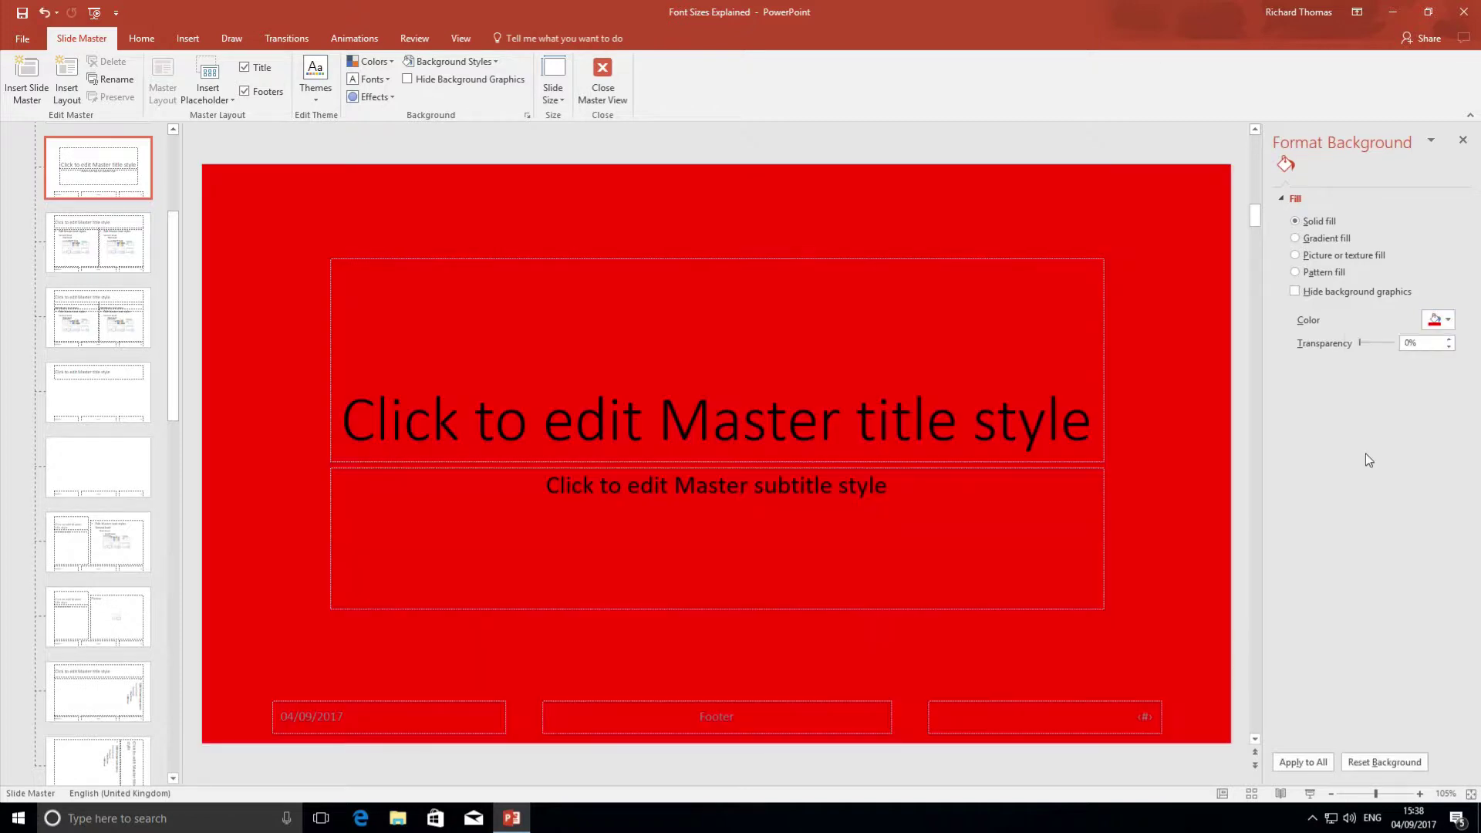
left_click(1448, 320)
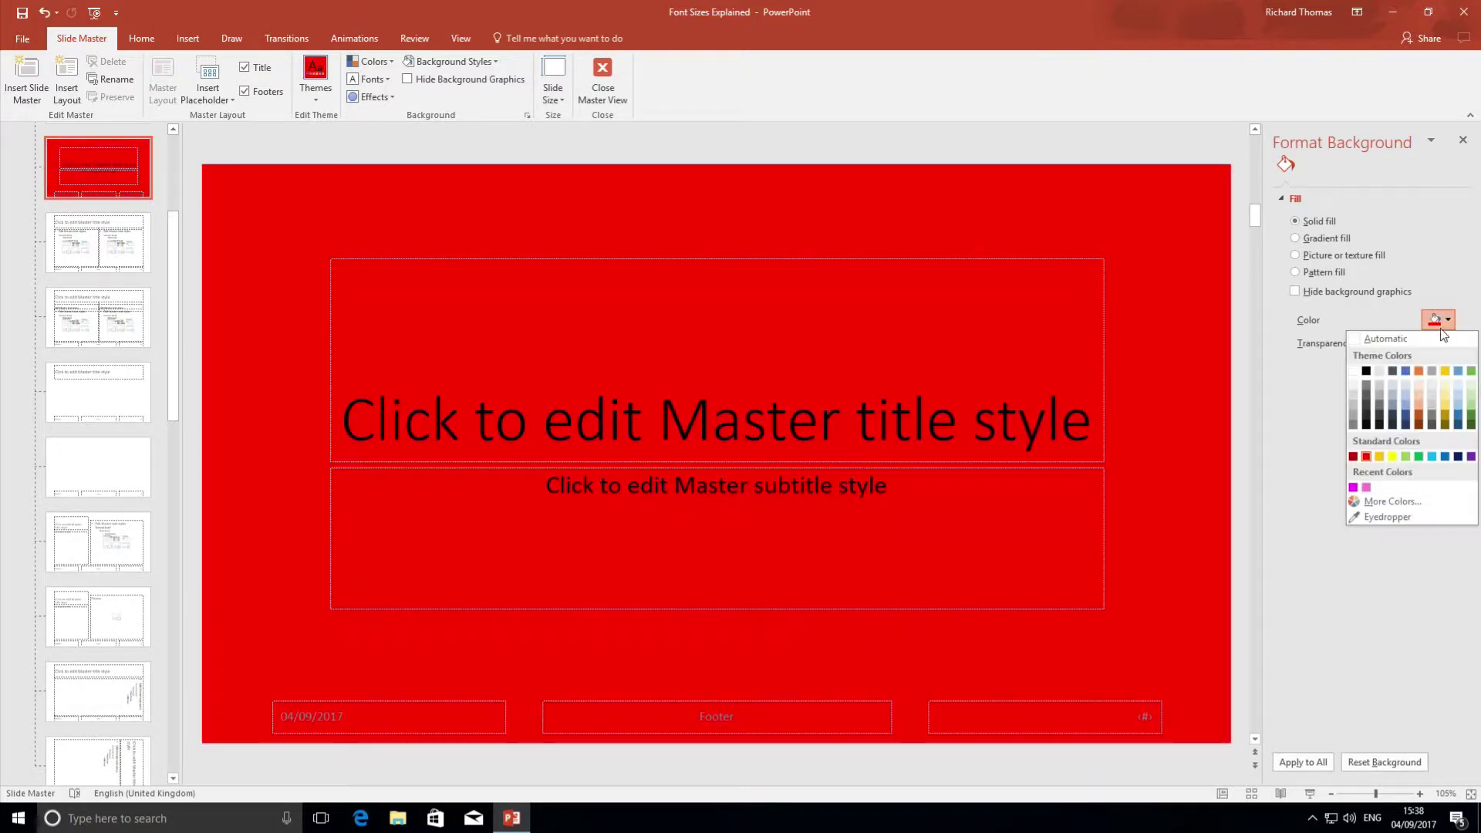
left_click(1354, 371)
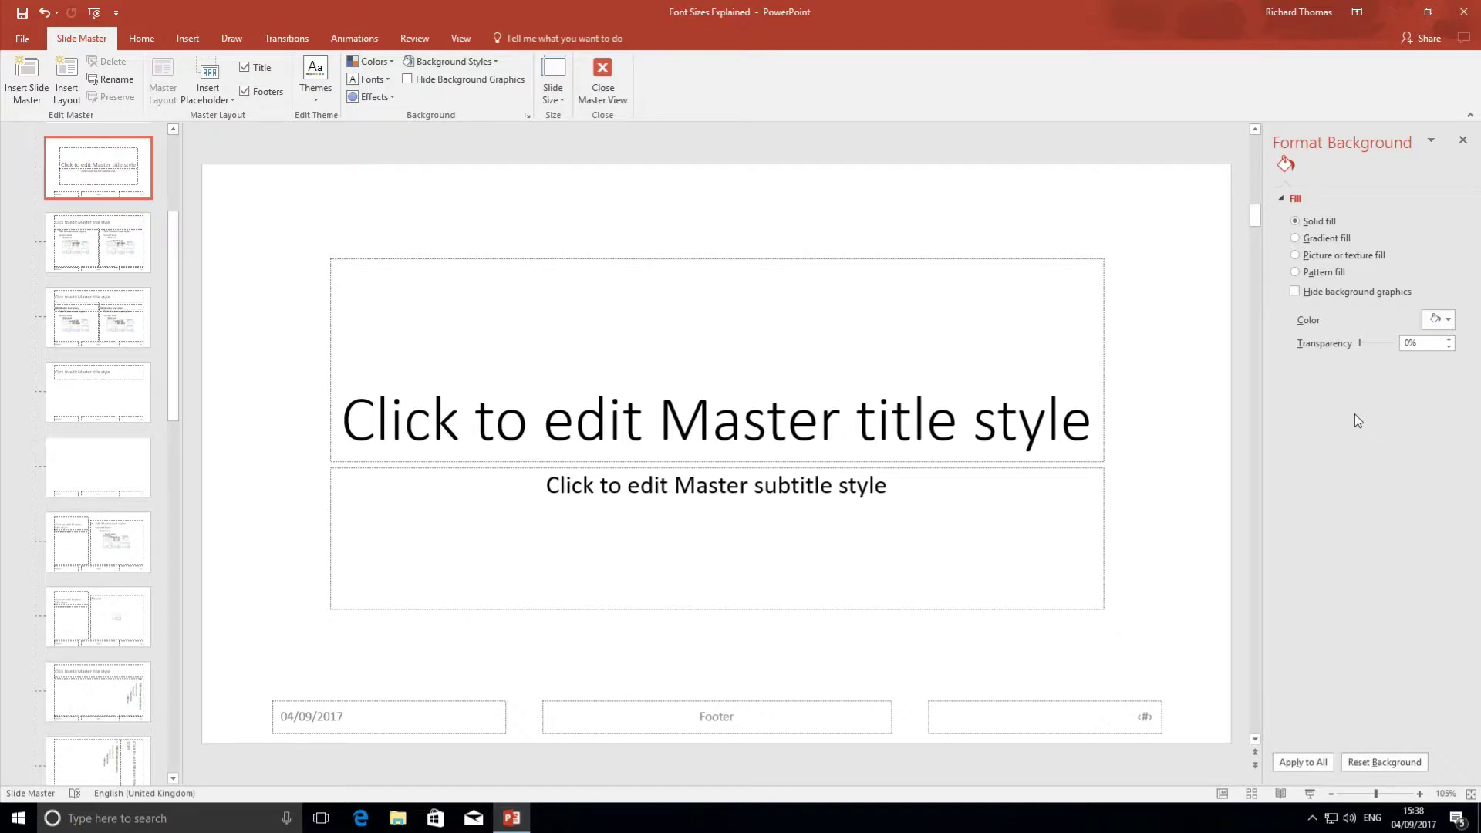
Colour the master title text Blue-Gray, Text 2, Darker 25%.
left_click(603, 416)
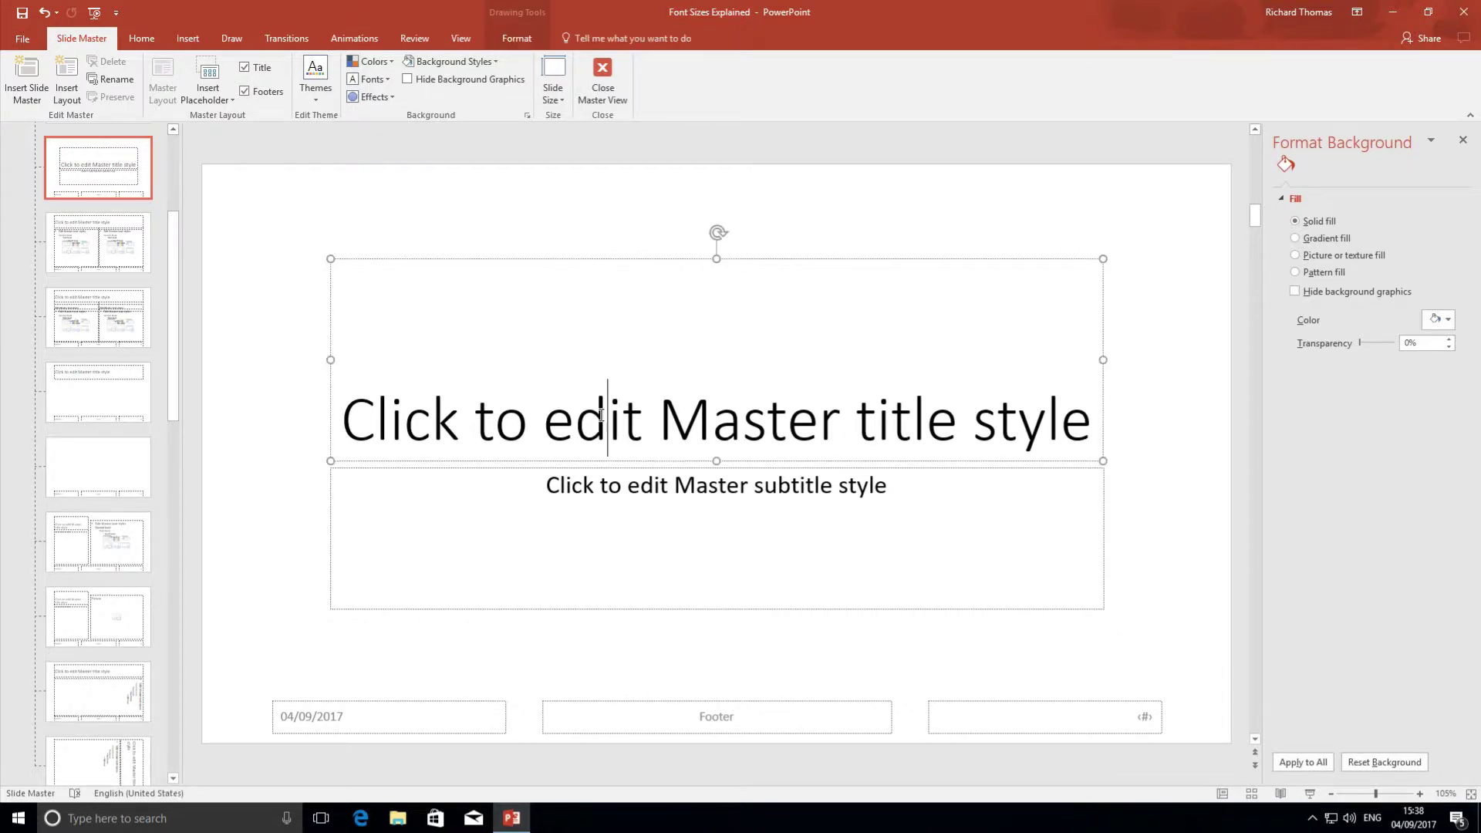
double_click(601, 414)
left_click(600, 415)
triple_click(601, 414)
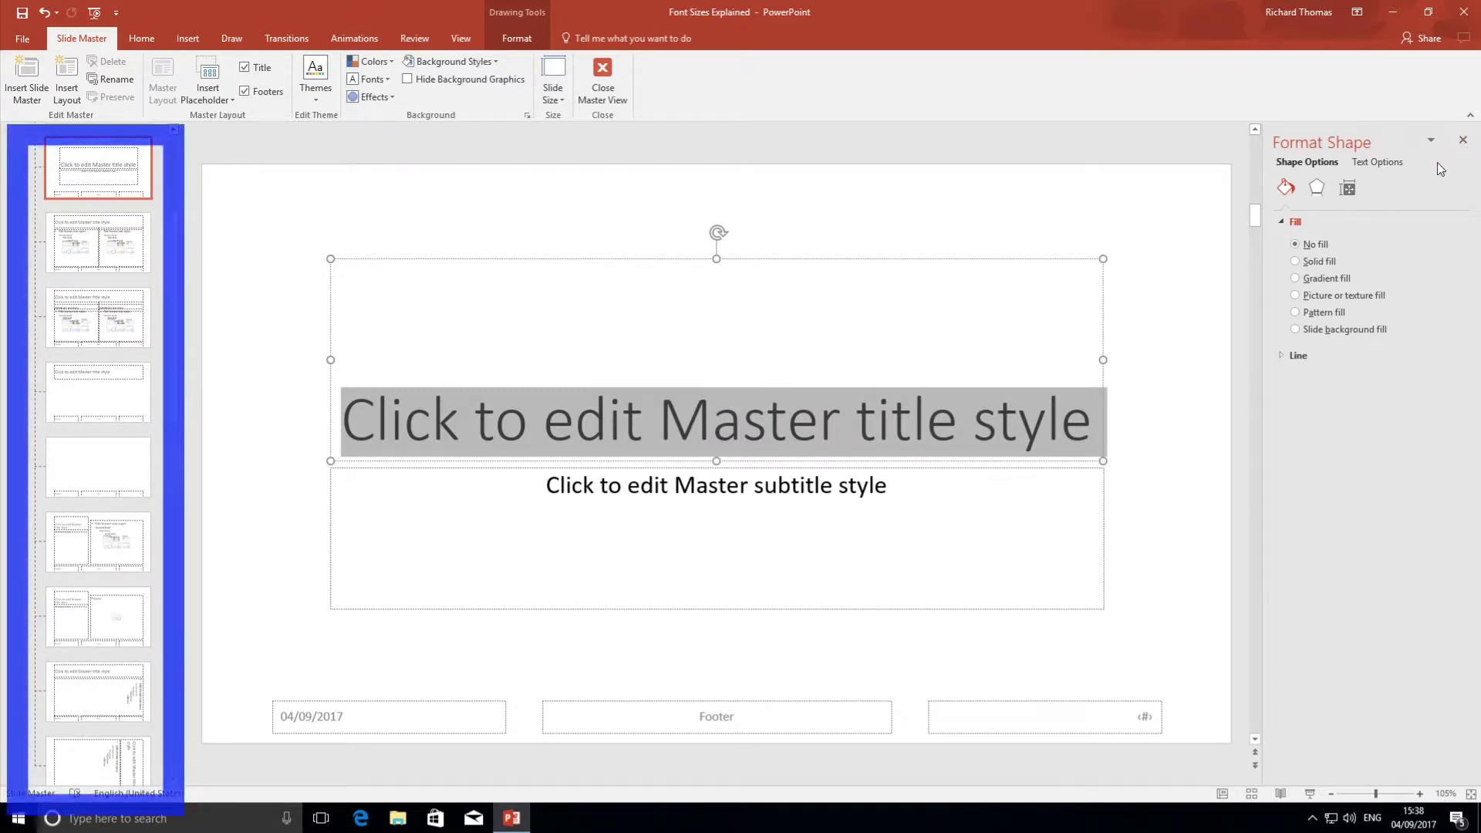
left_click(1401, 164)
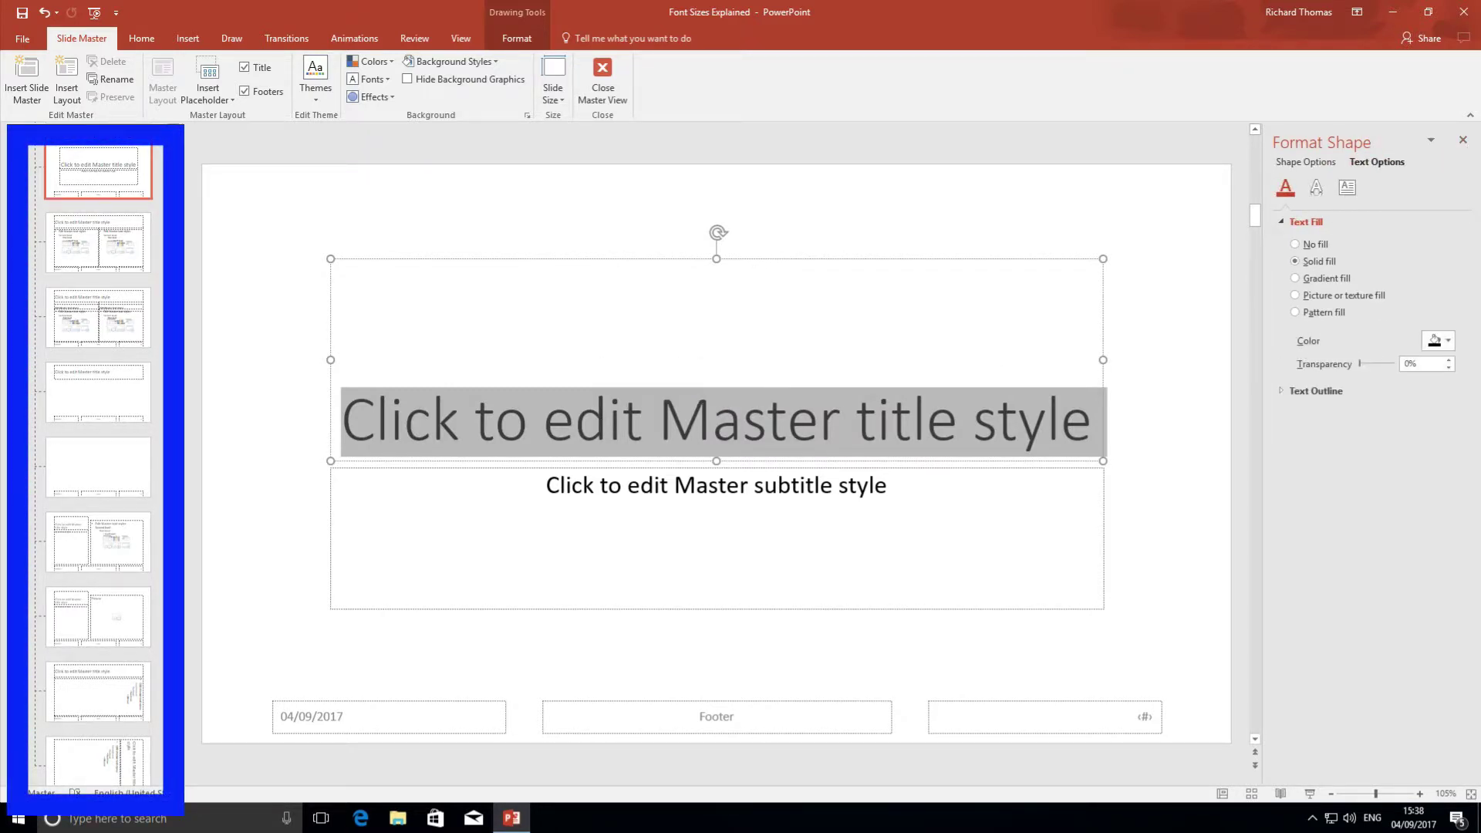
left_click(1447, 340)
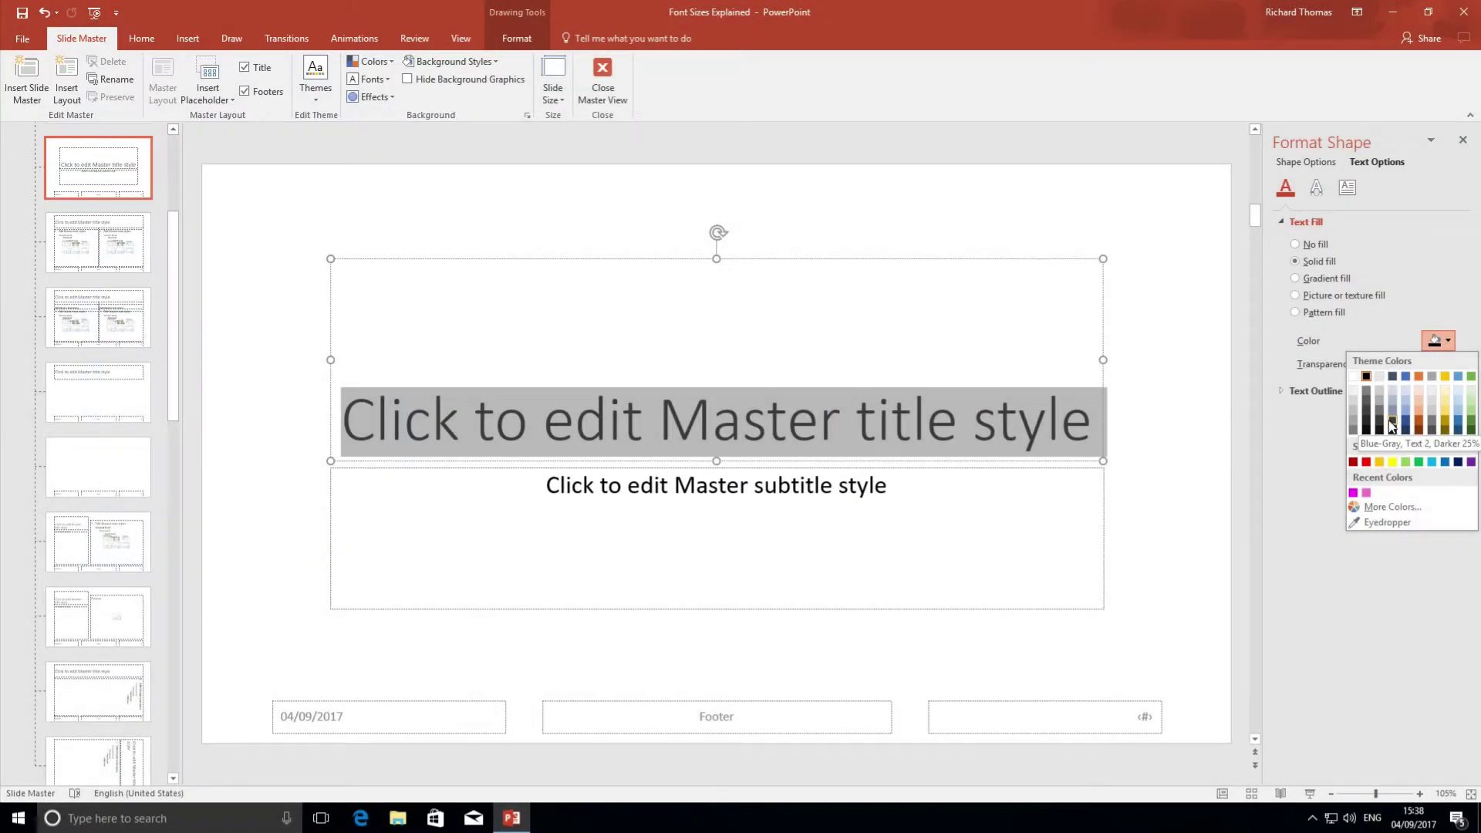
left_click(1391, 424)
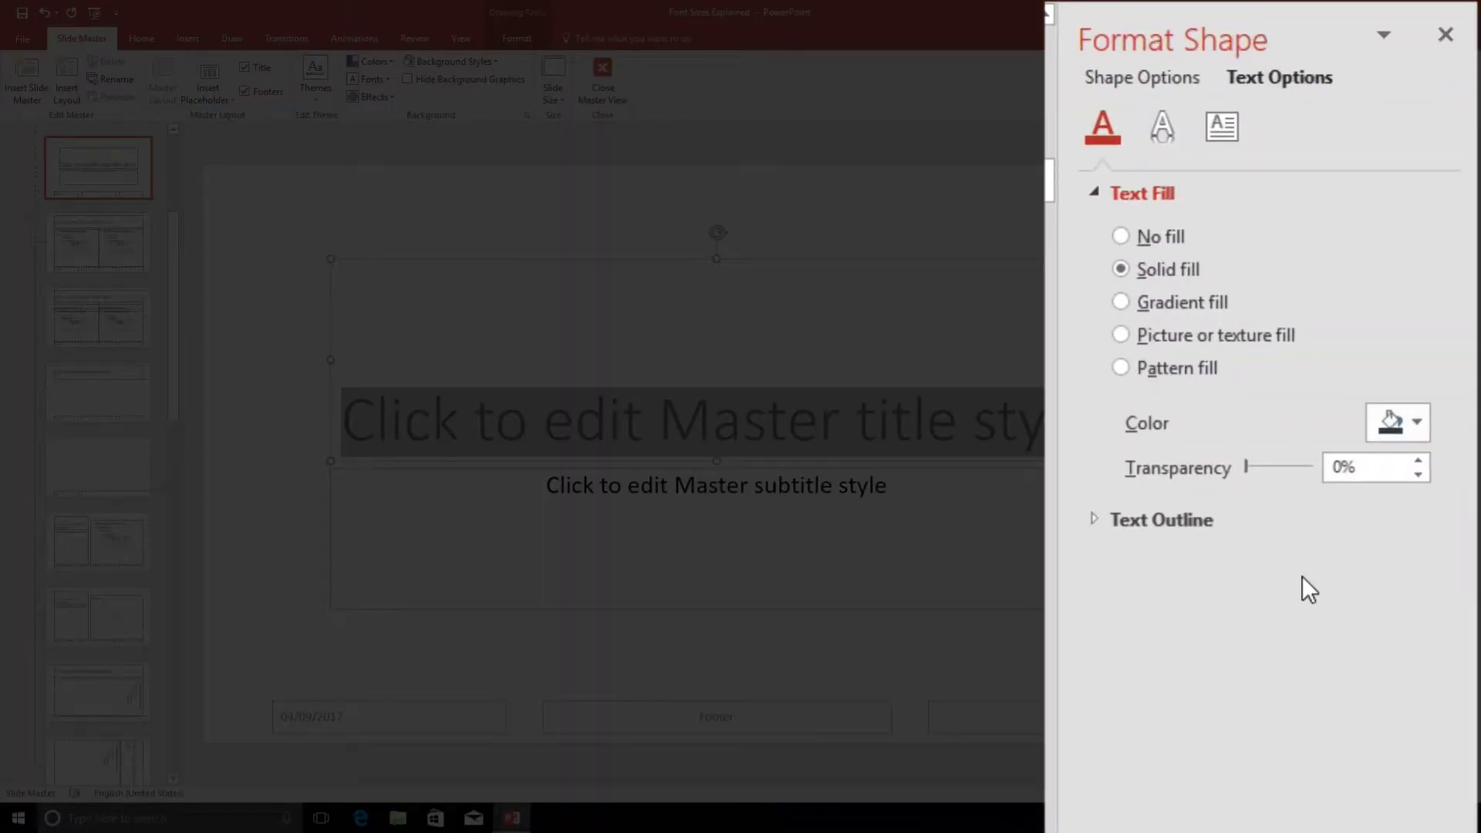
Give the master subtitle text the same Blue-Gray, Text 2, Darker 25% colour.
left_click(1030, 515)
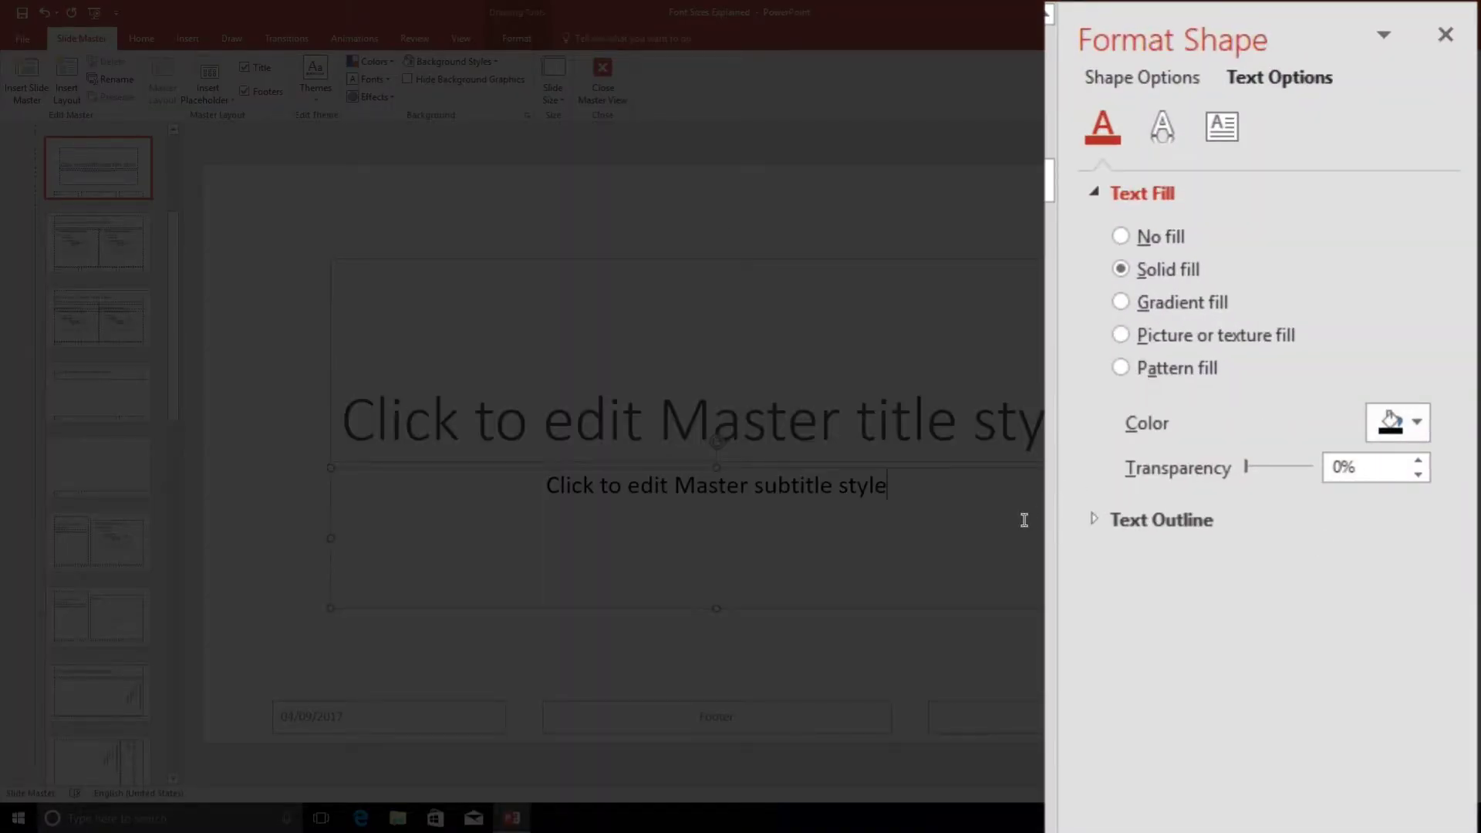
triple_click(802, 489)
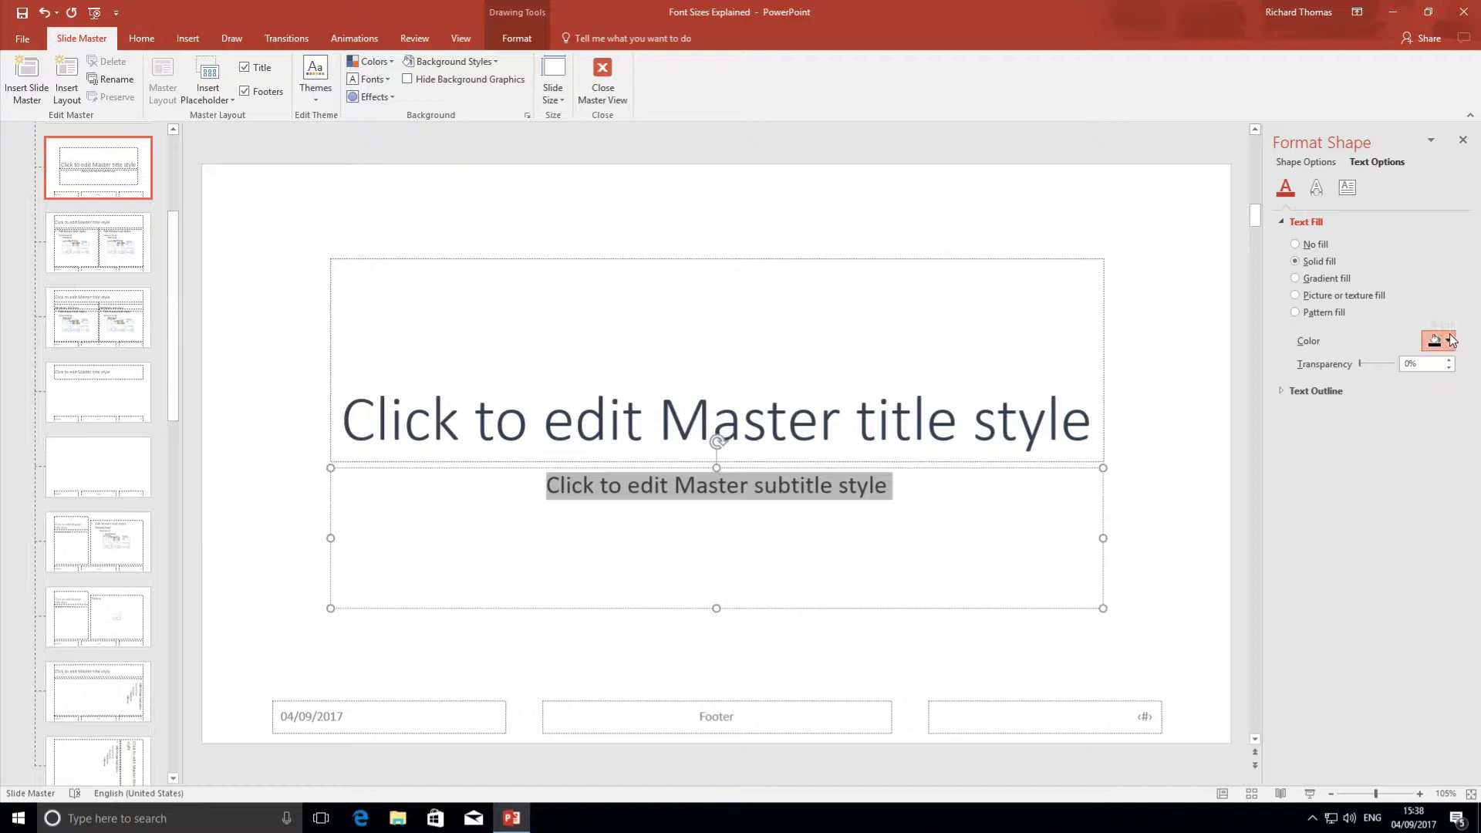
left_click(1449, 340)
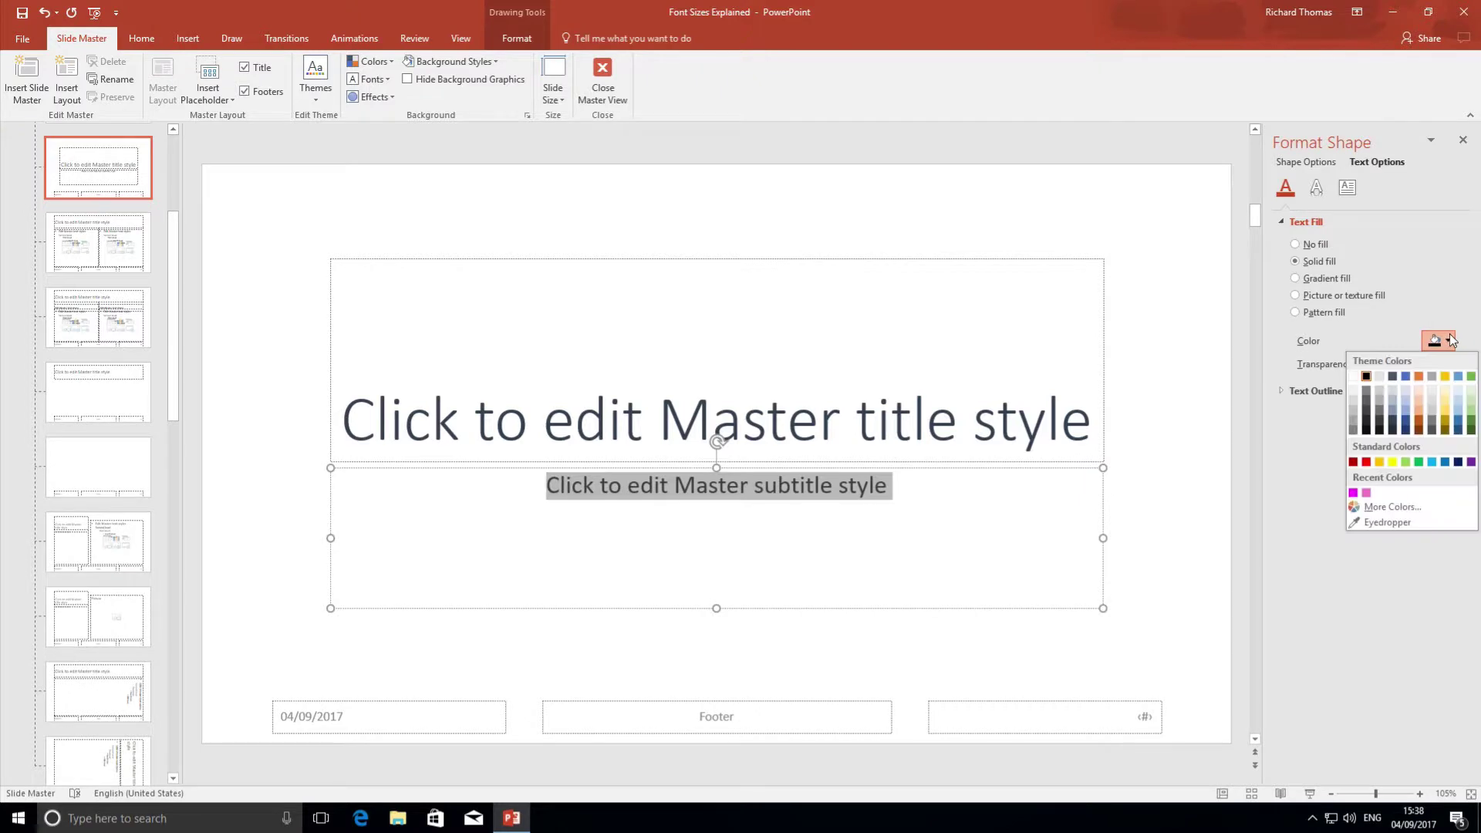
left_click(1392, 421)
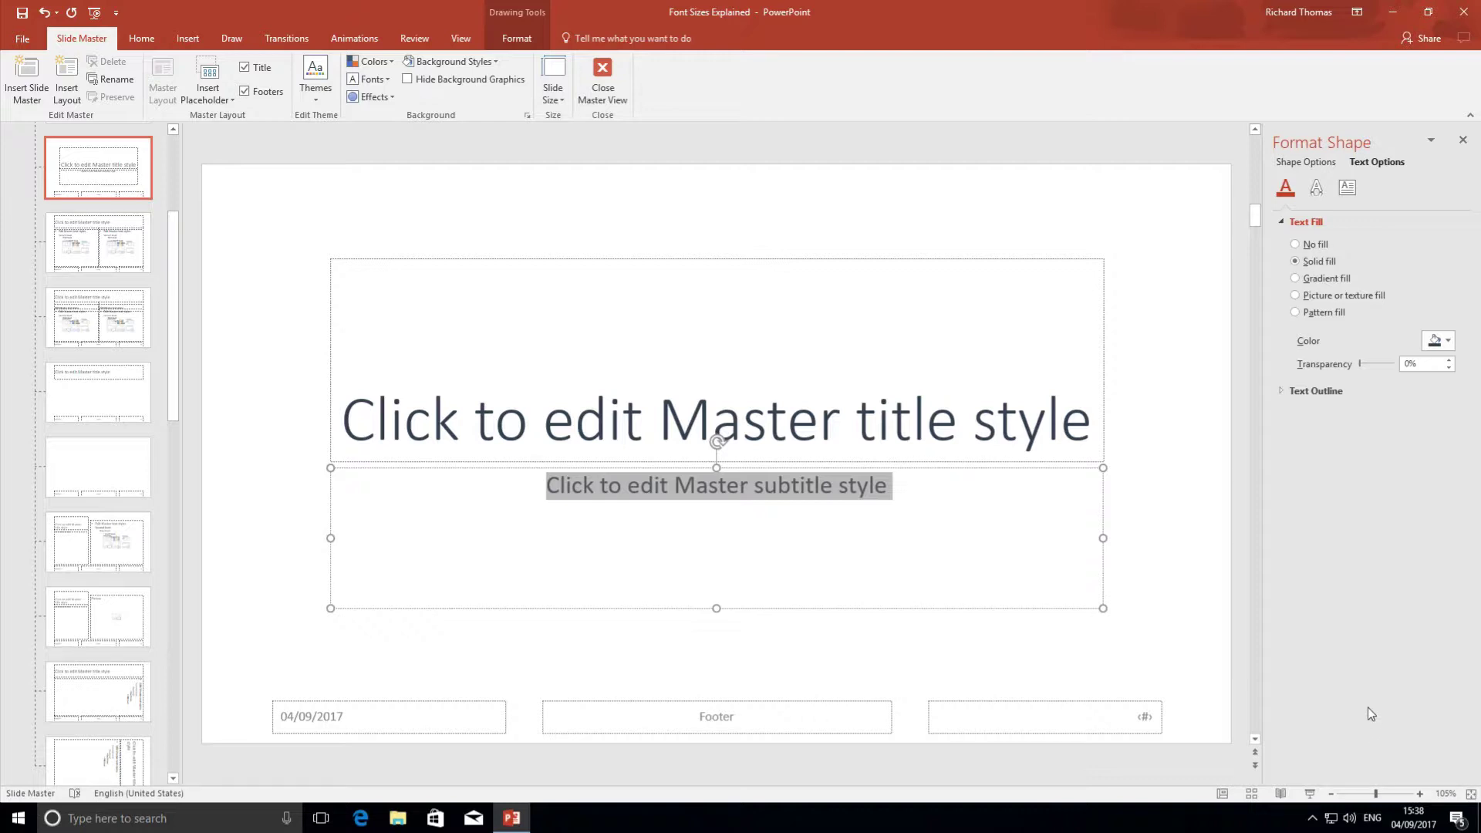
left_click(1224, 658)
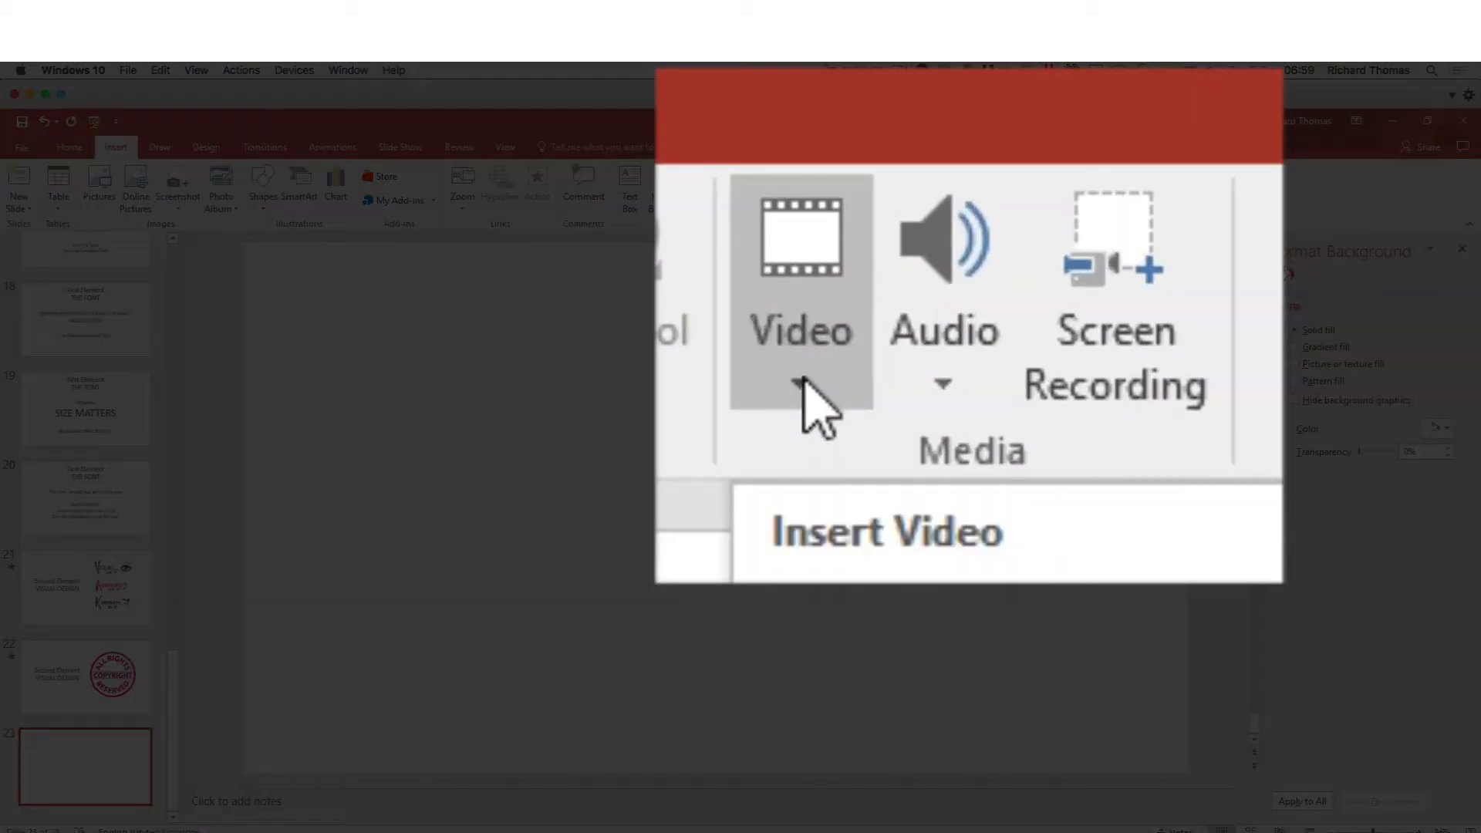
Preview the Video and Audio insert options, then open Insert Picture from the slide's placeholder.
left_click(802, 380)
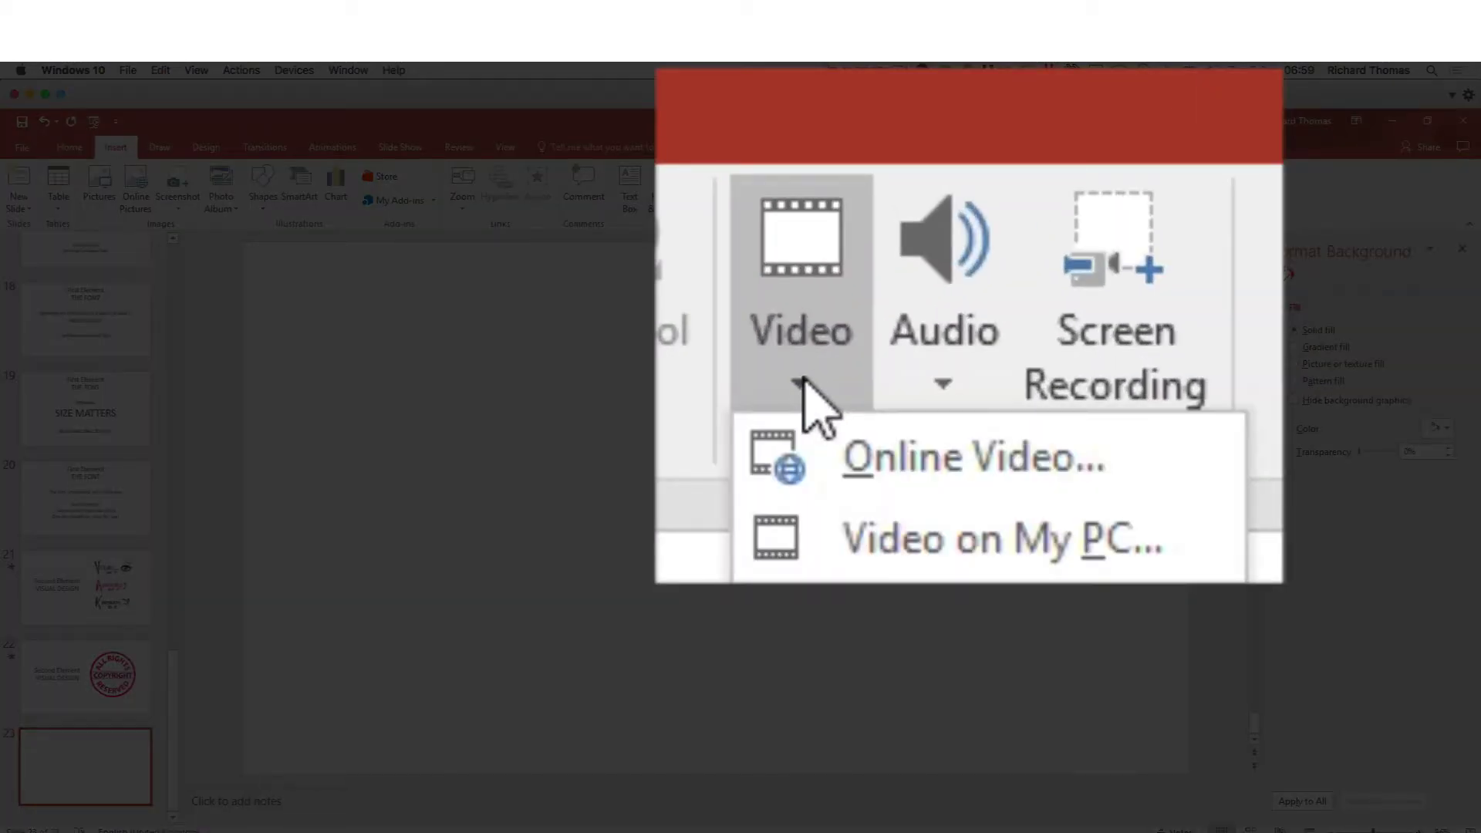
left_click(935, 298)
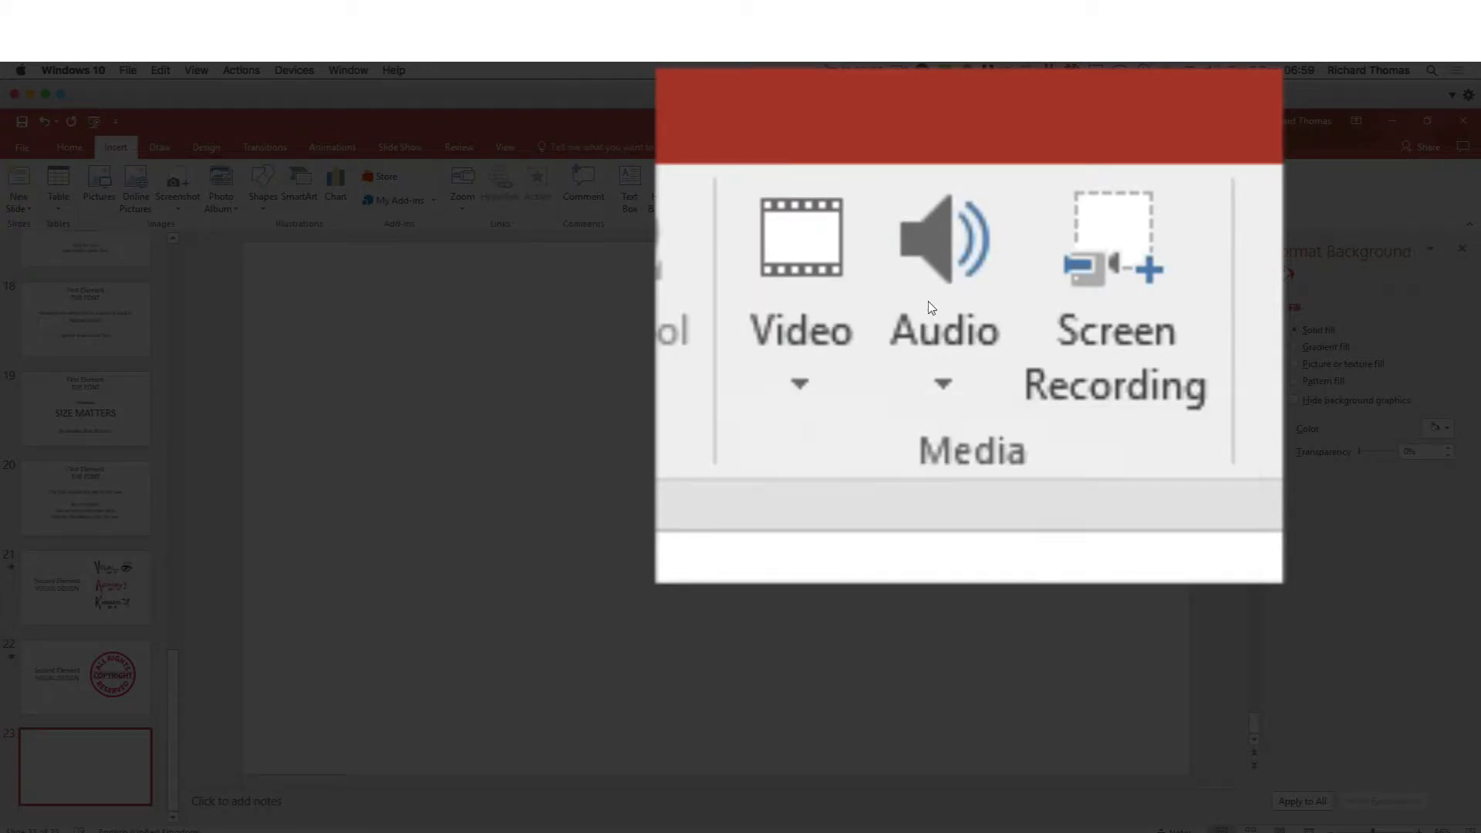
left_click(945, 383)
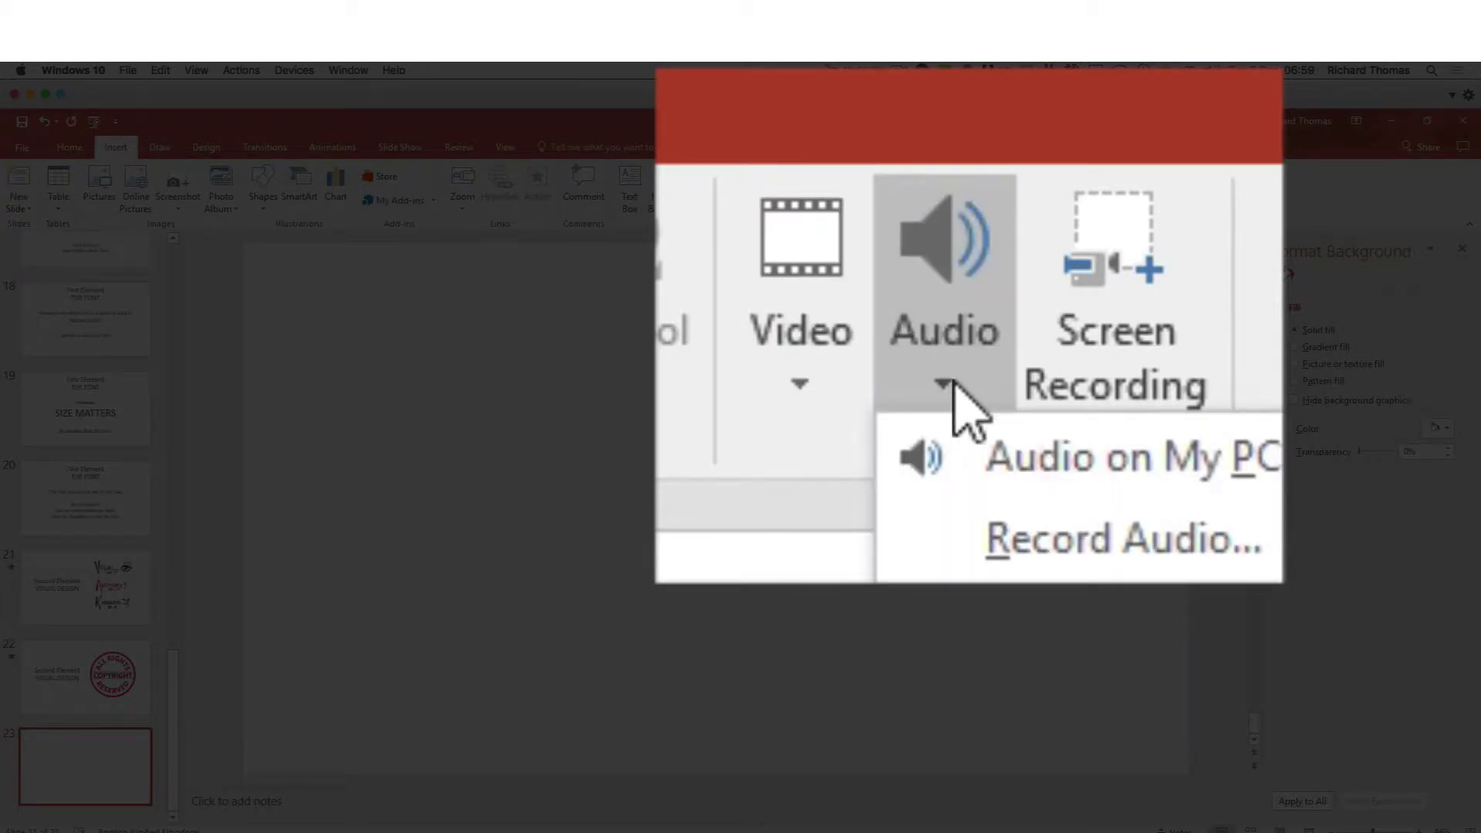
left_click(950, 321)
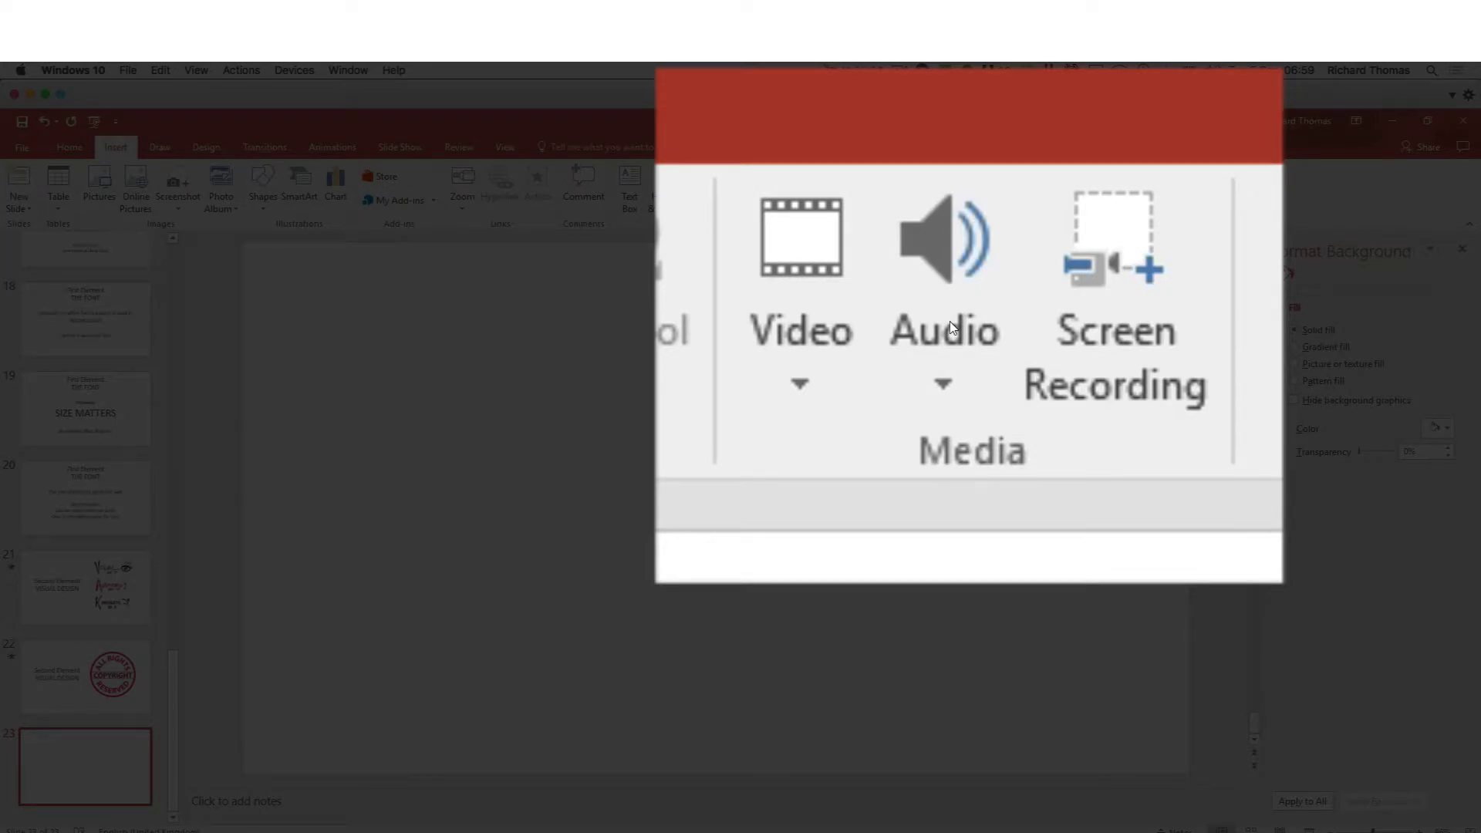
key("super+shift+4")
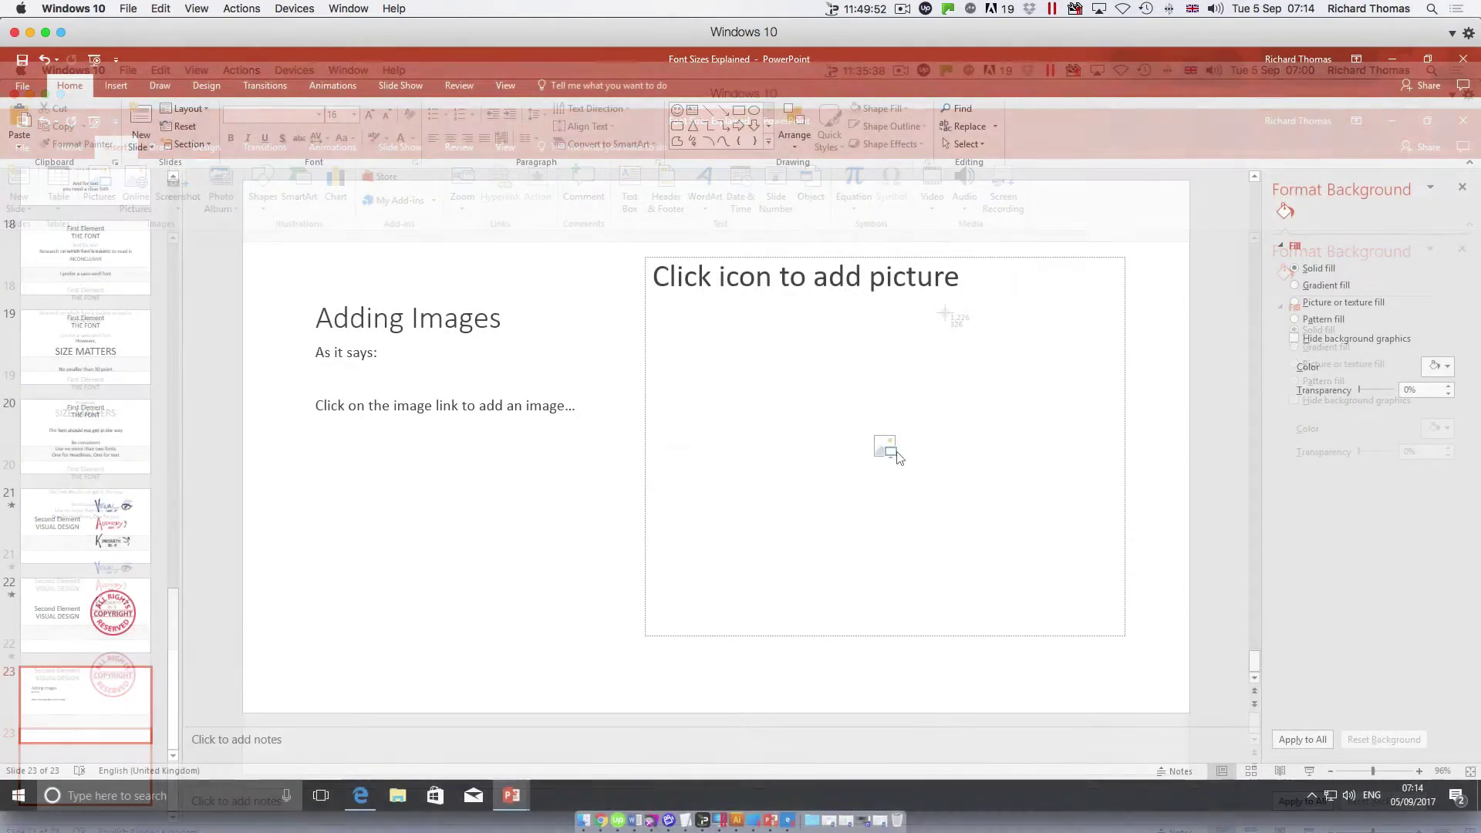
left_click(886, 447)
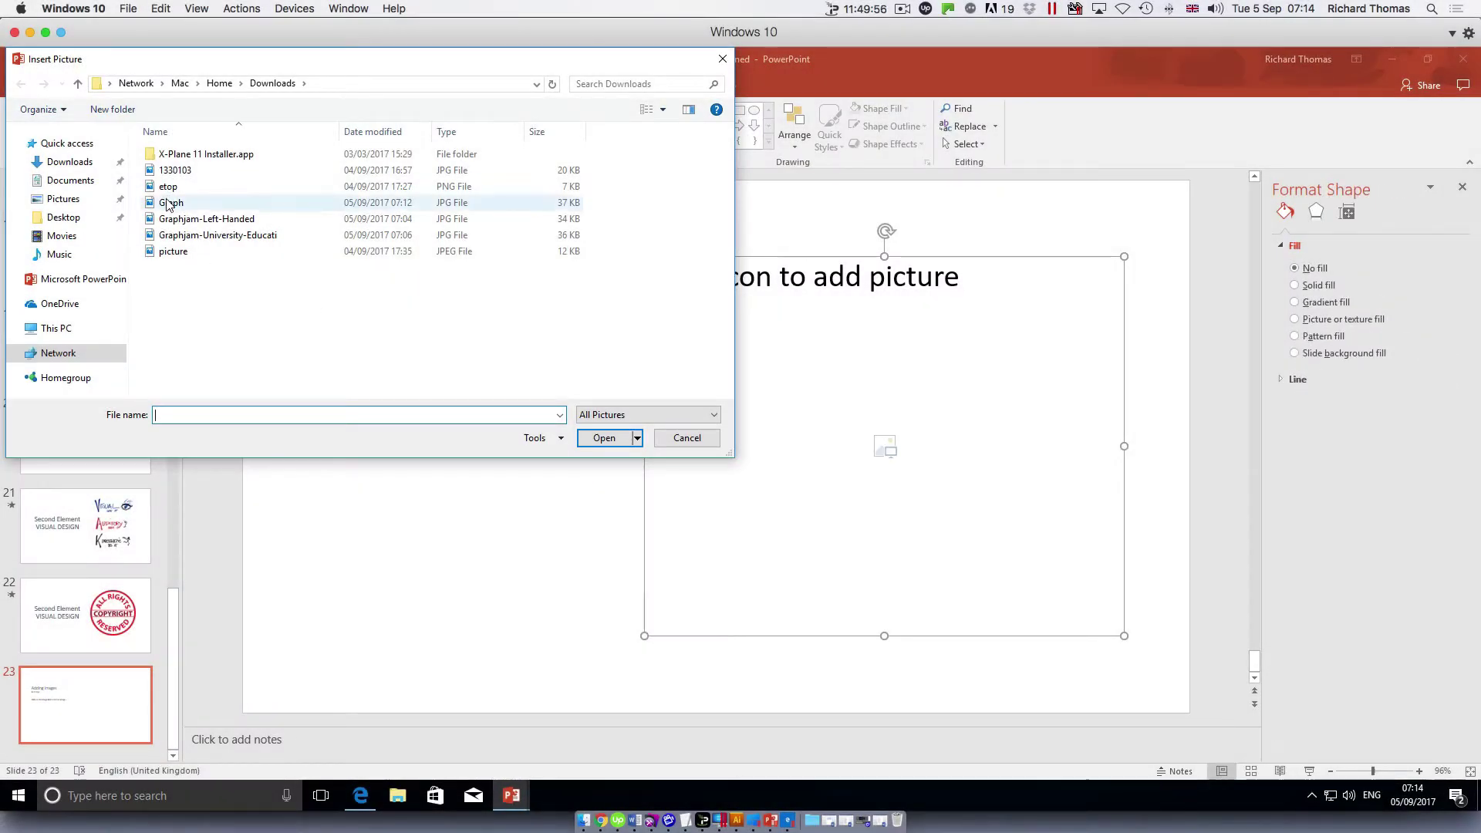
Insert the Graph image into the Adding Images placeholder and deselect it.
left_click(168, 203)
left_click(603, 437)
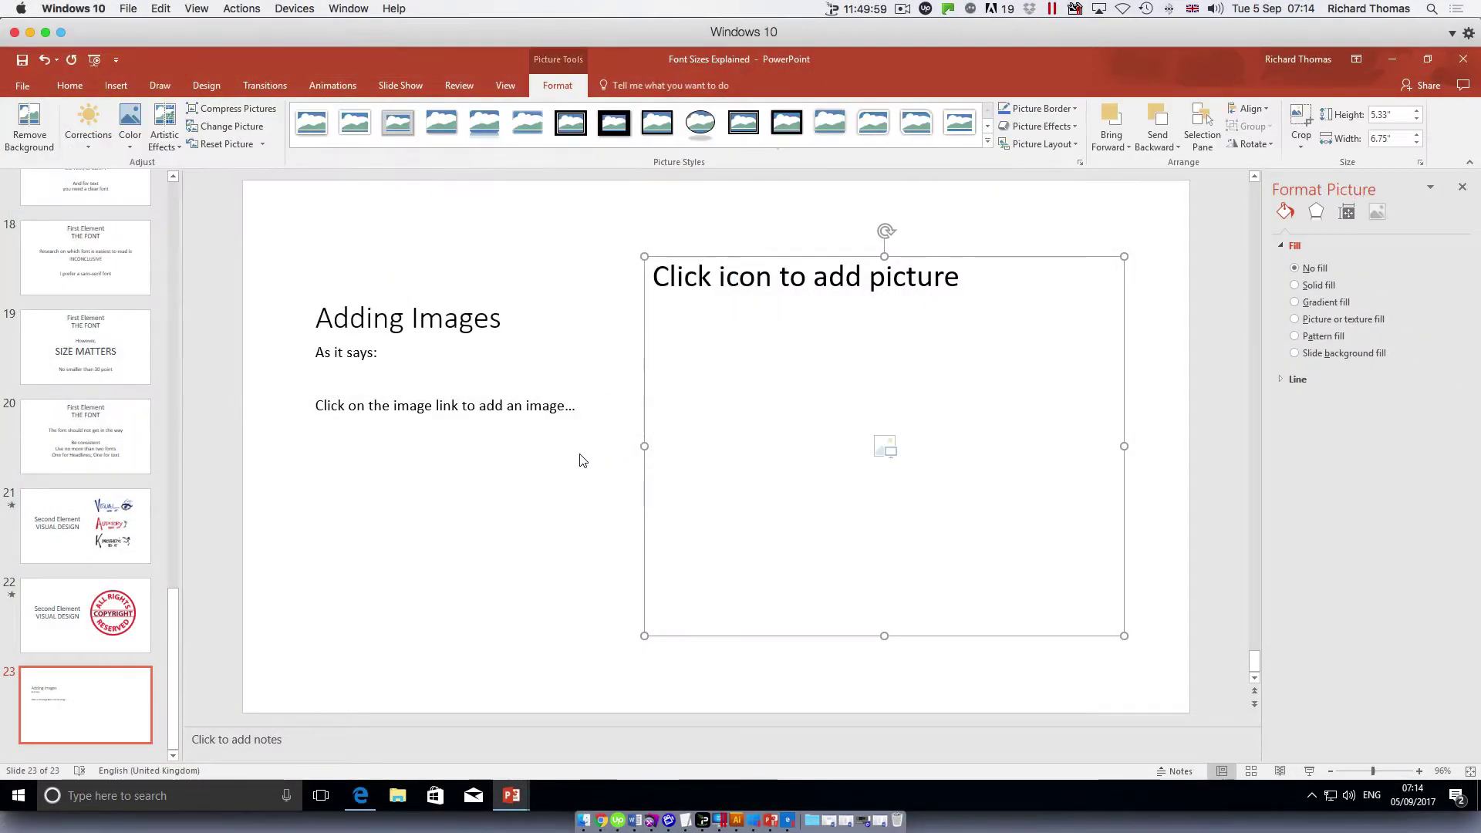
left_click(430, 568)
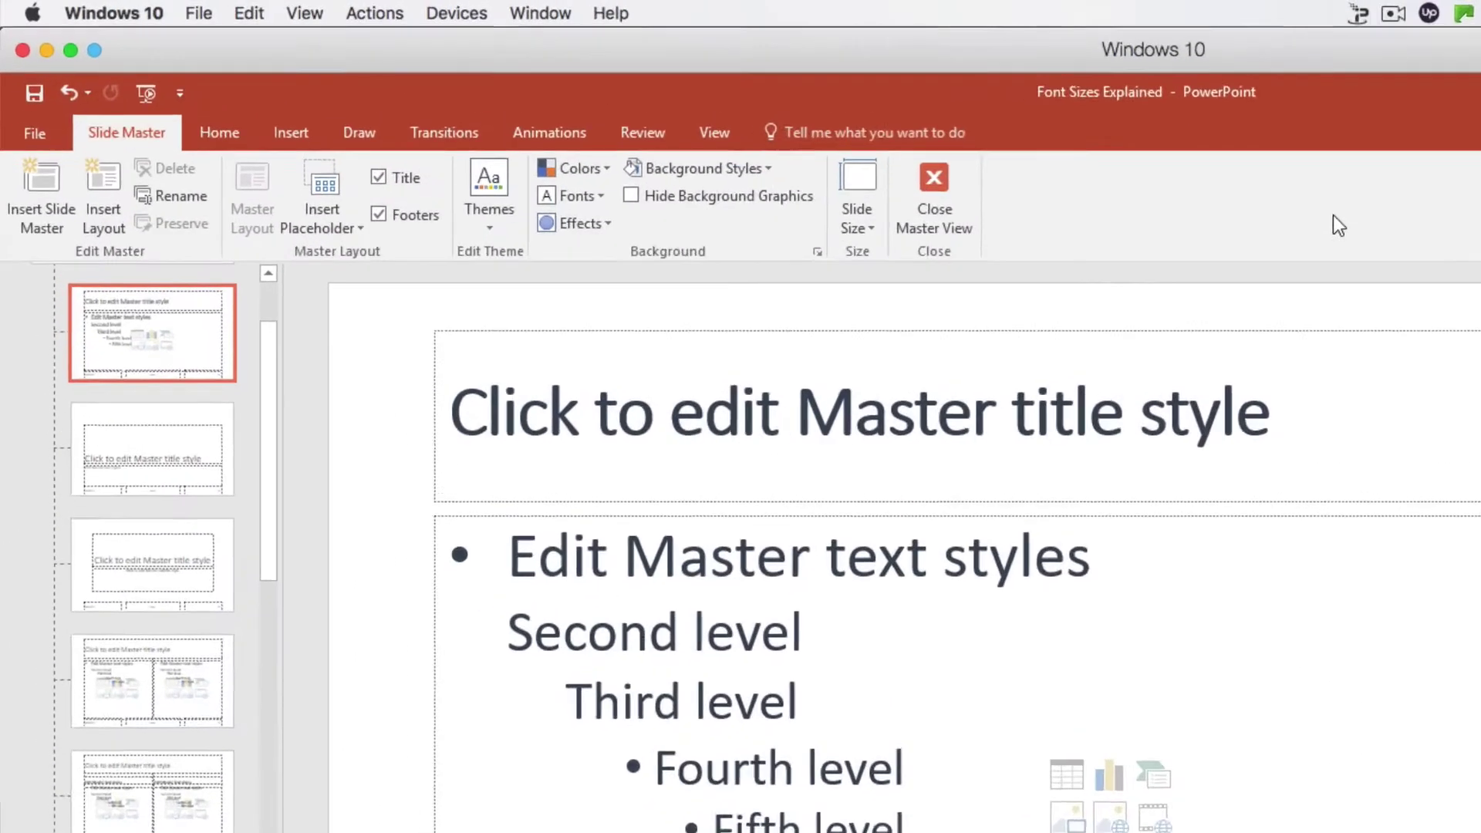
Insert the etop logo on the slide master and drag it to the title's top right.
left_click(291, 132)
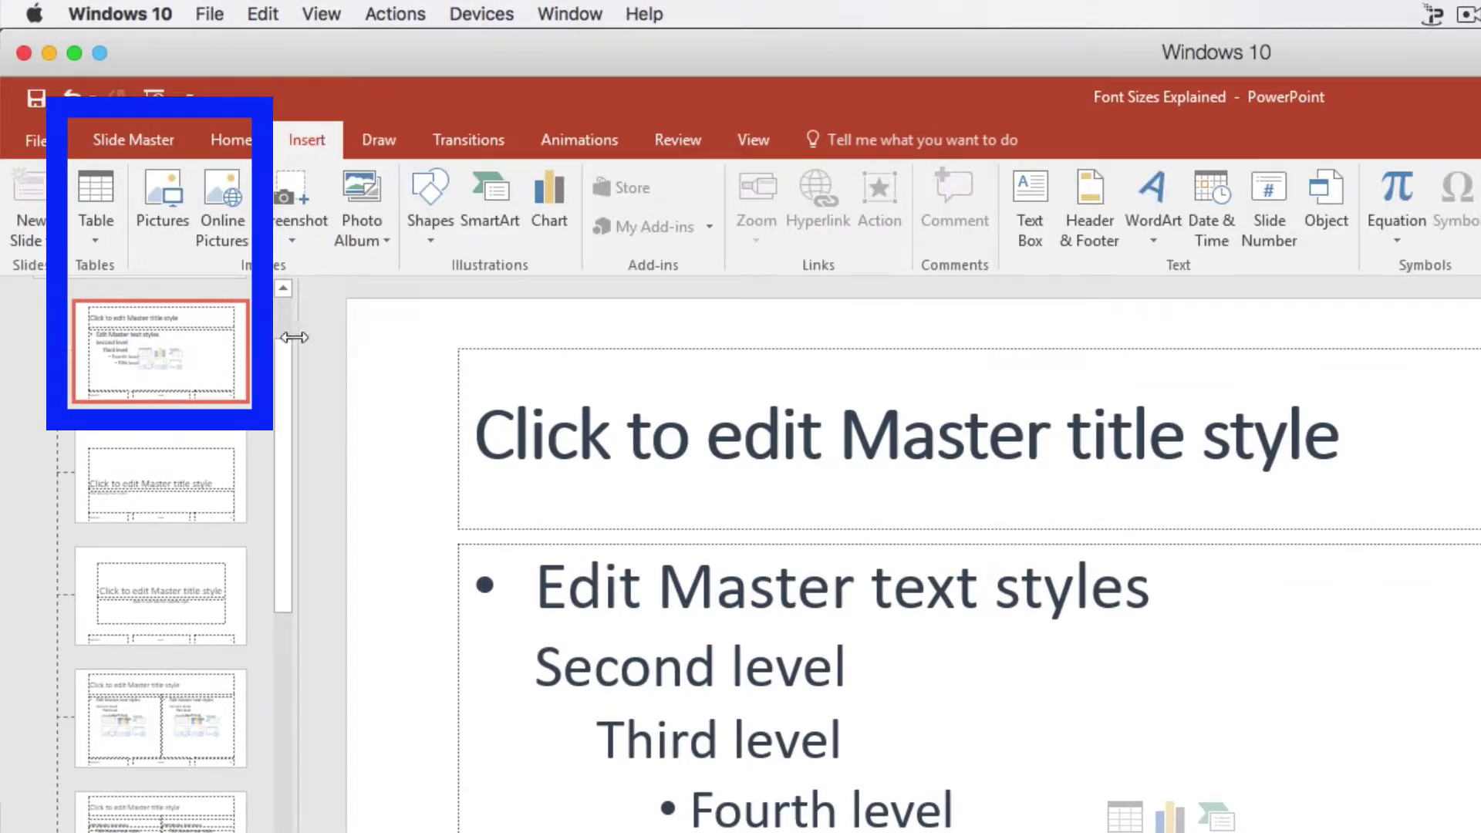
left_click(164, 189)
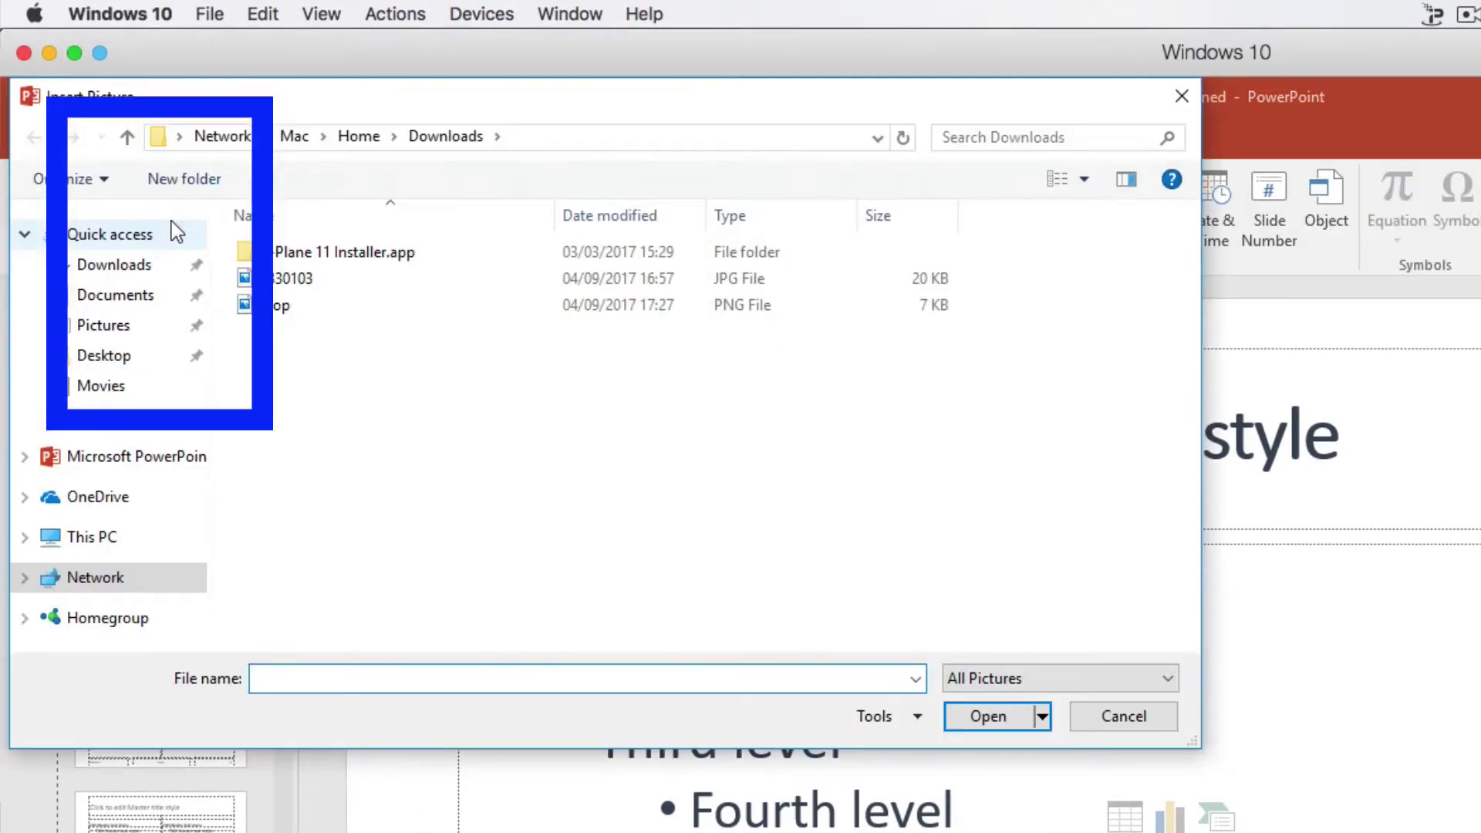
left_click(275, 305)
left_click(988, 715)
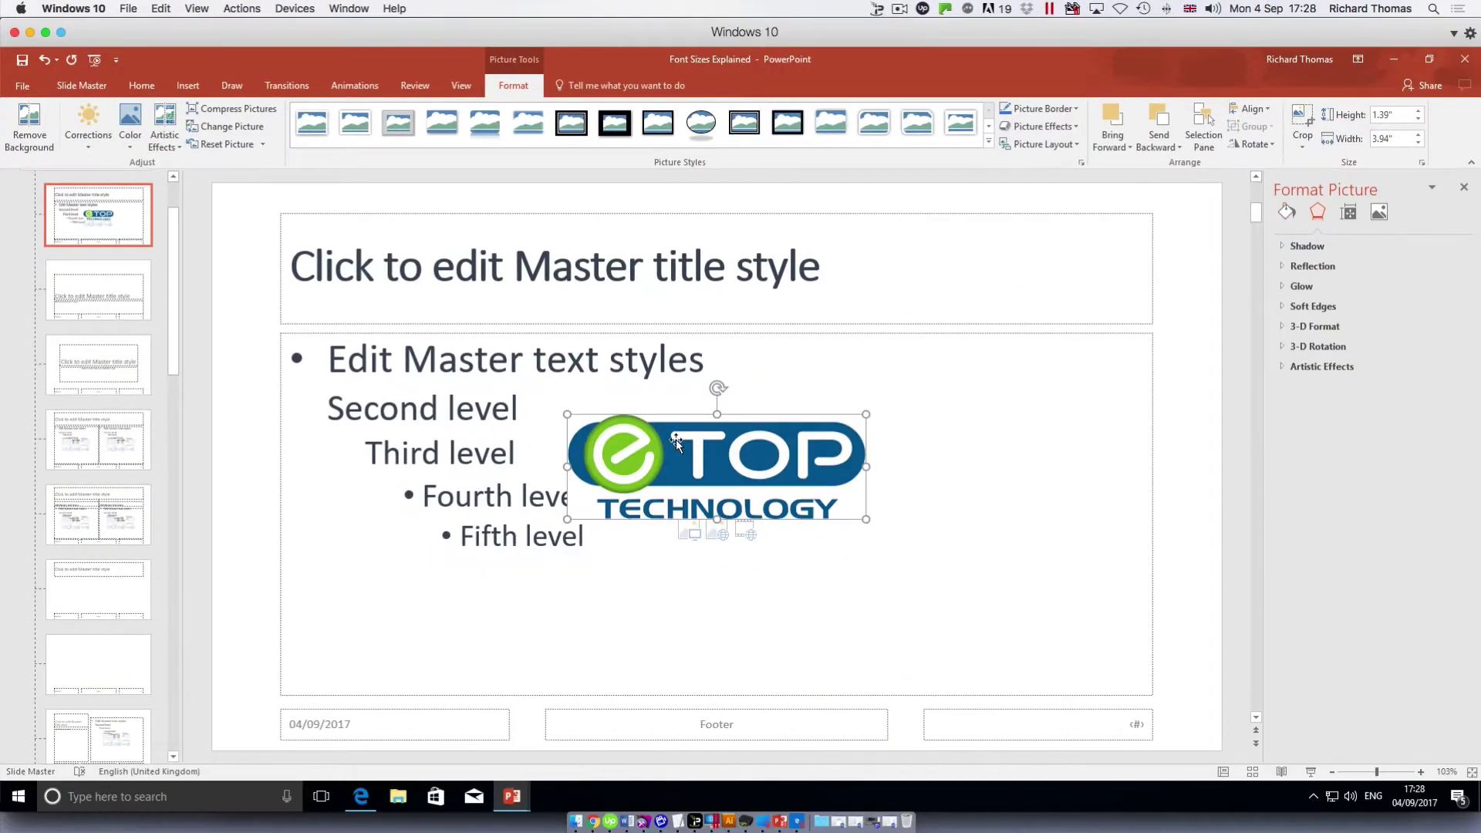
left_click_drag(675, 438, 952, 223)
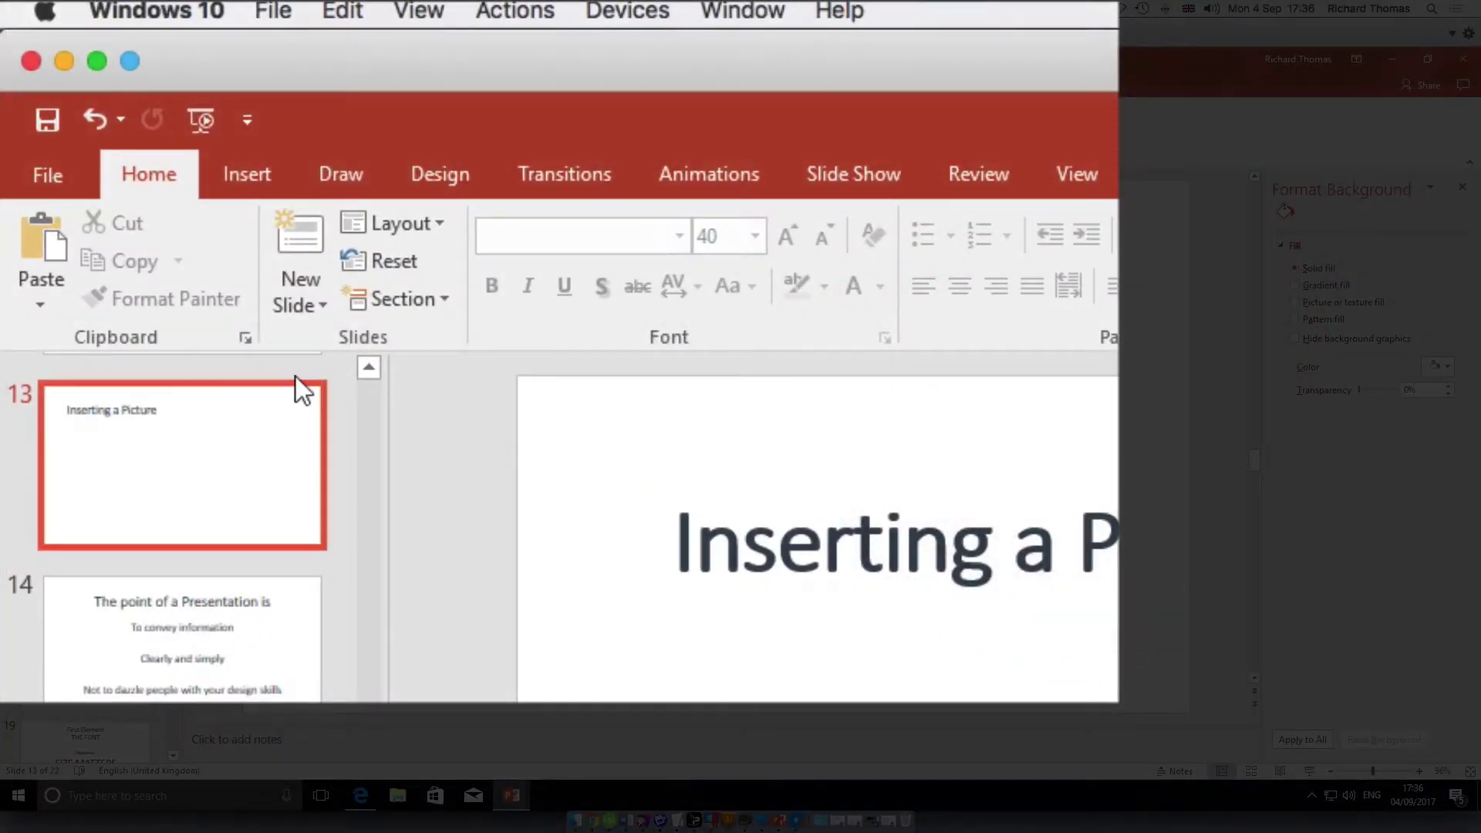
Insert the 'picture' file on slide 13, enlarge it to about 6.15" wide, and move it up-left.
left_click(267, 174)
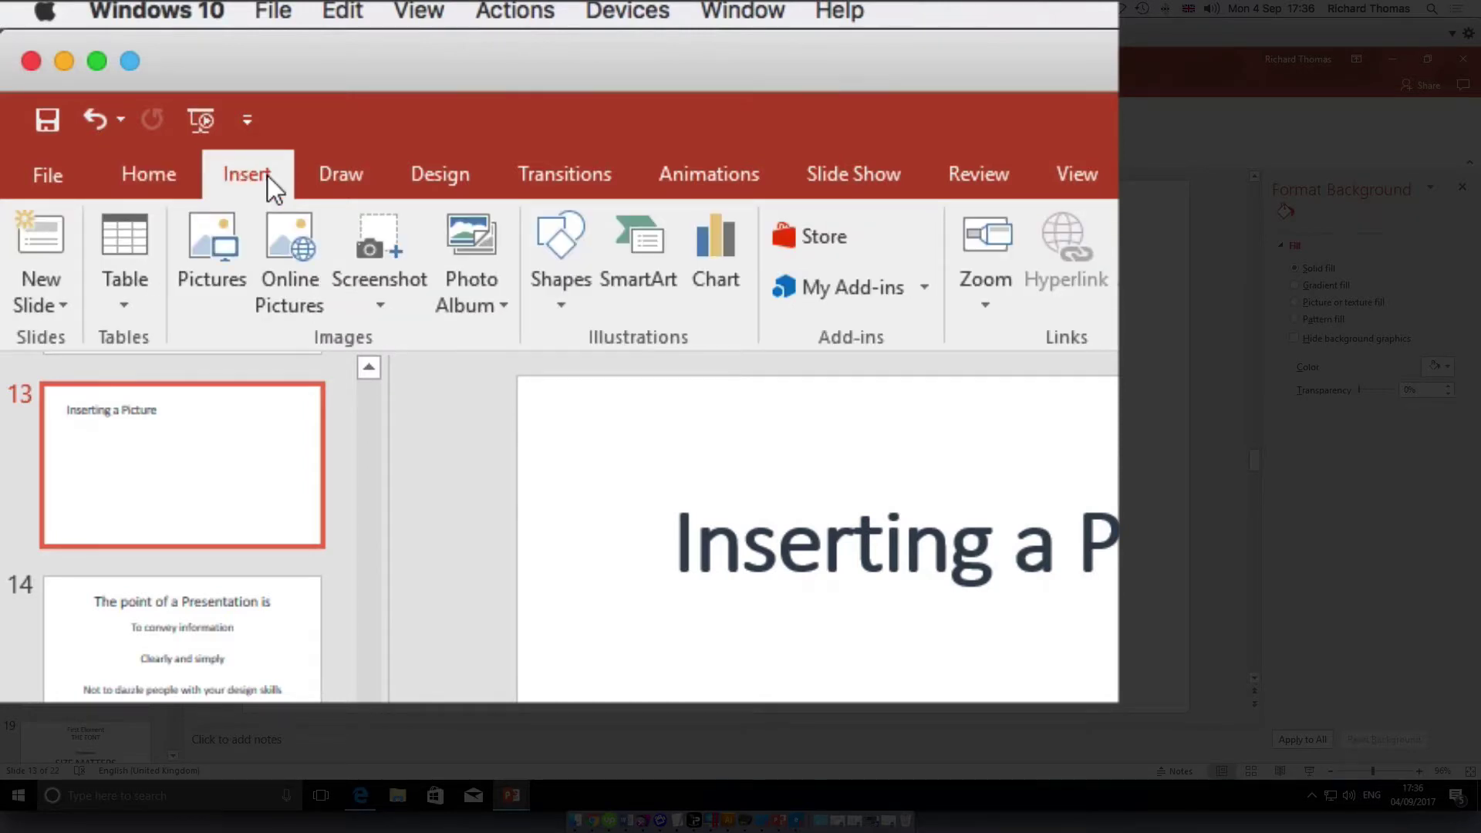
left_click(225, 272)
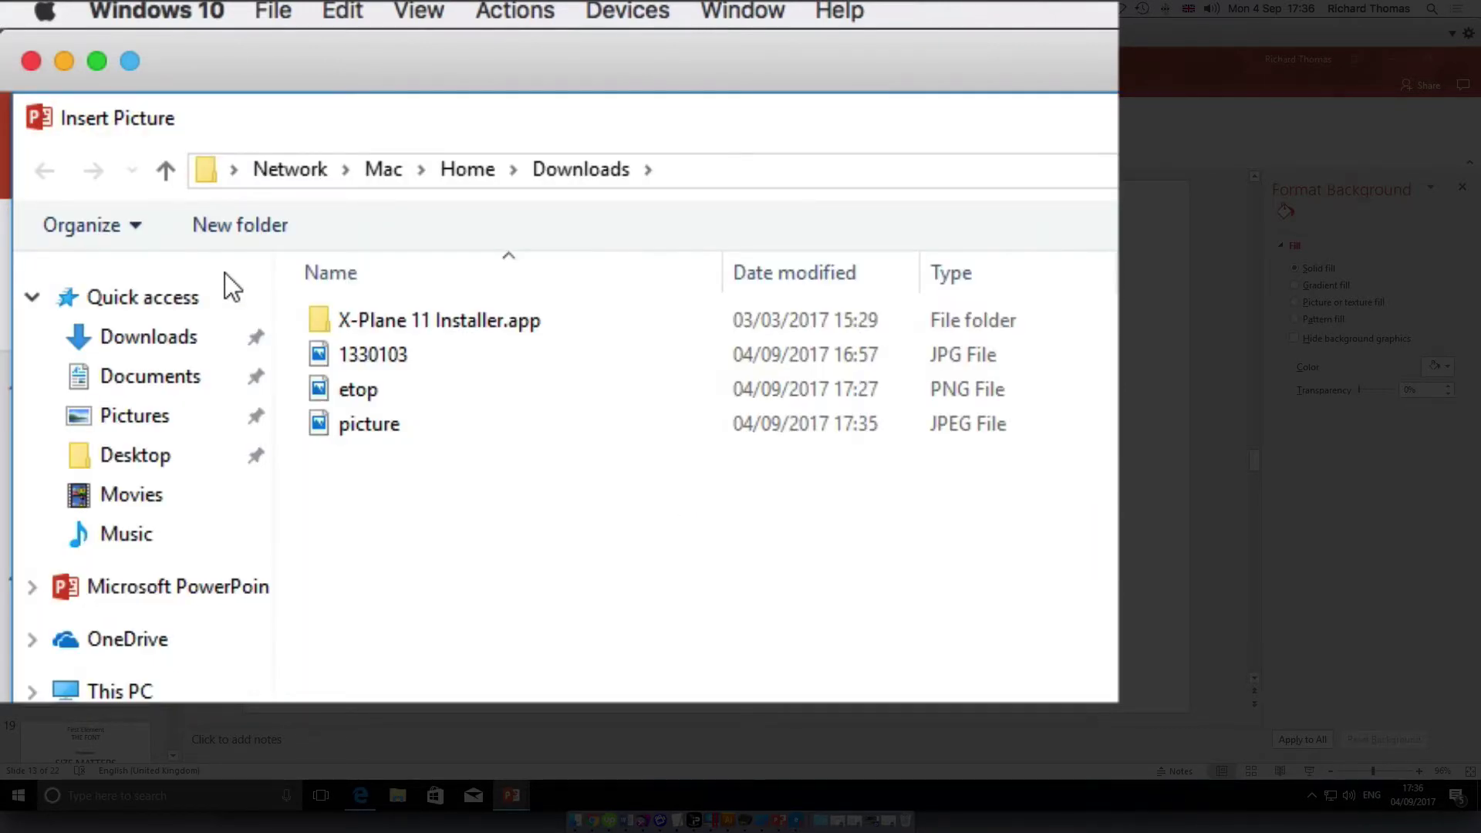
left_click(344, 423)
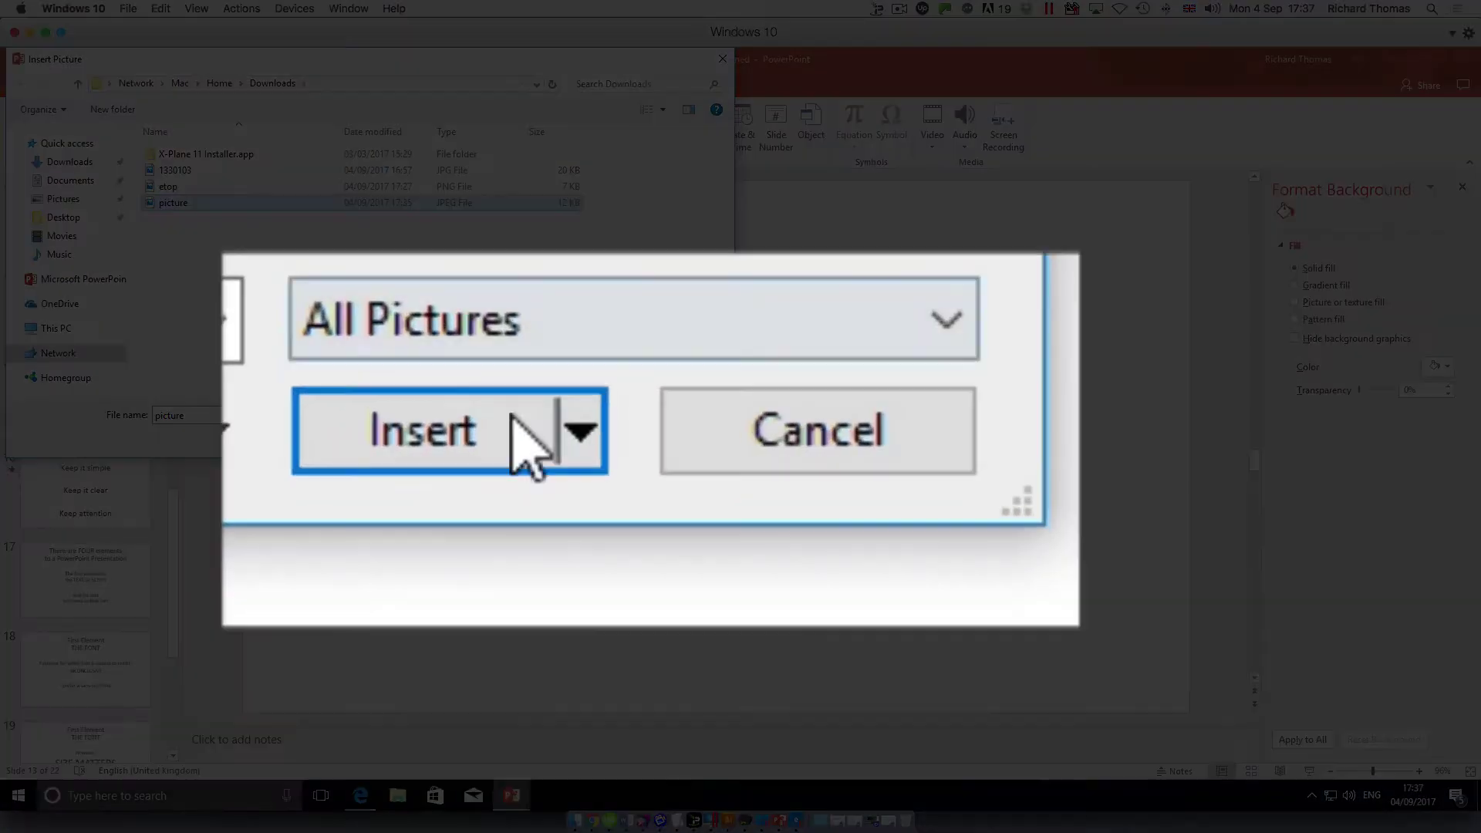
left_click(602, 440)
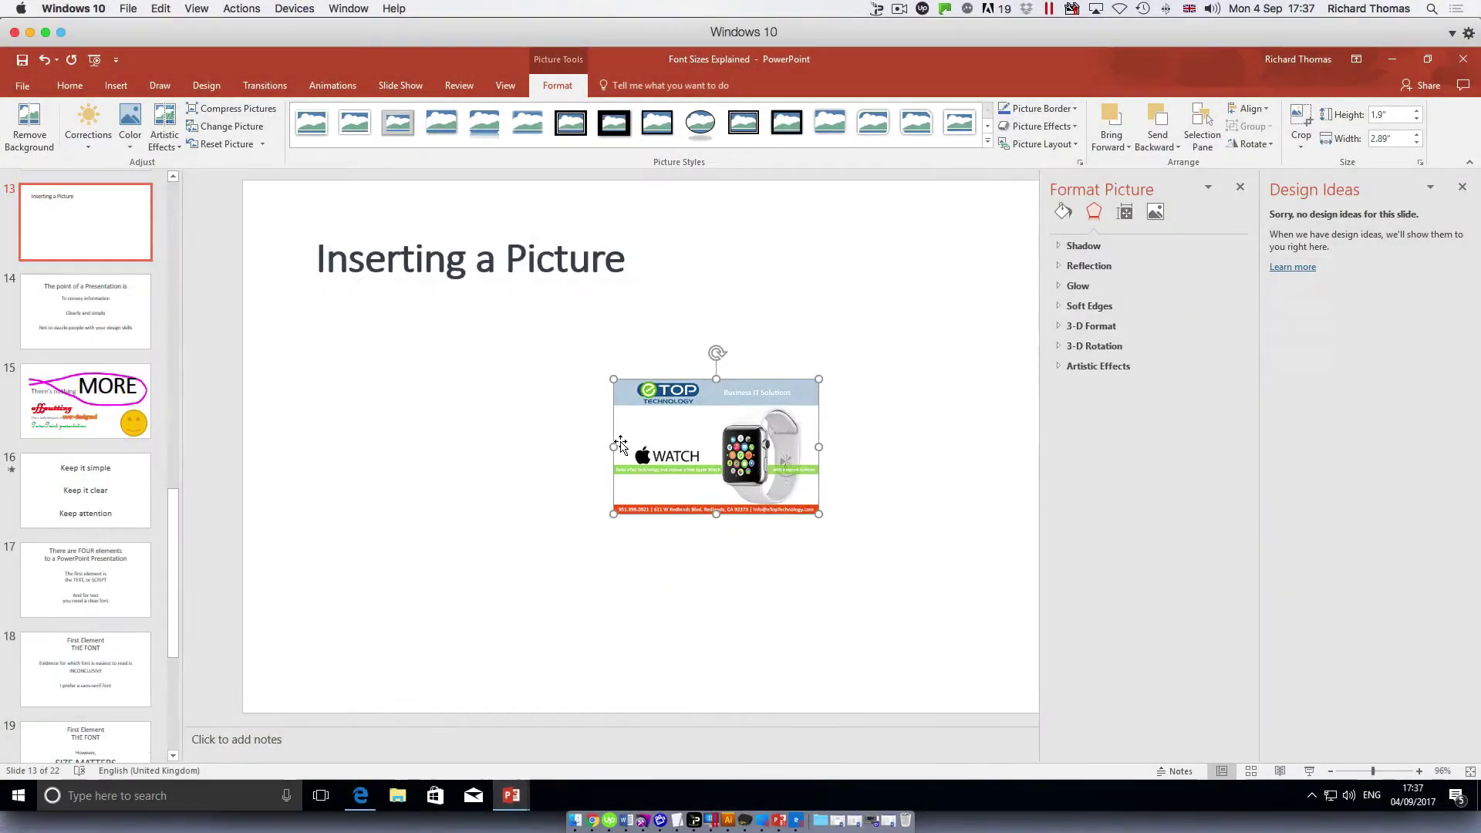
left_click_drag(681, 507, 875, 606)
left_click_drag(757, 552, 567, 509)
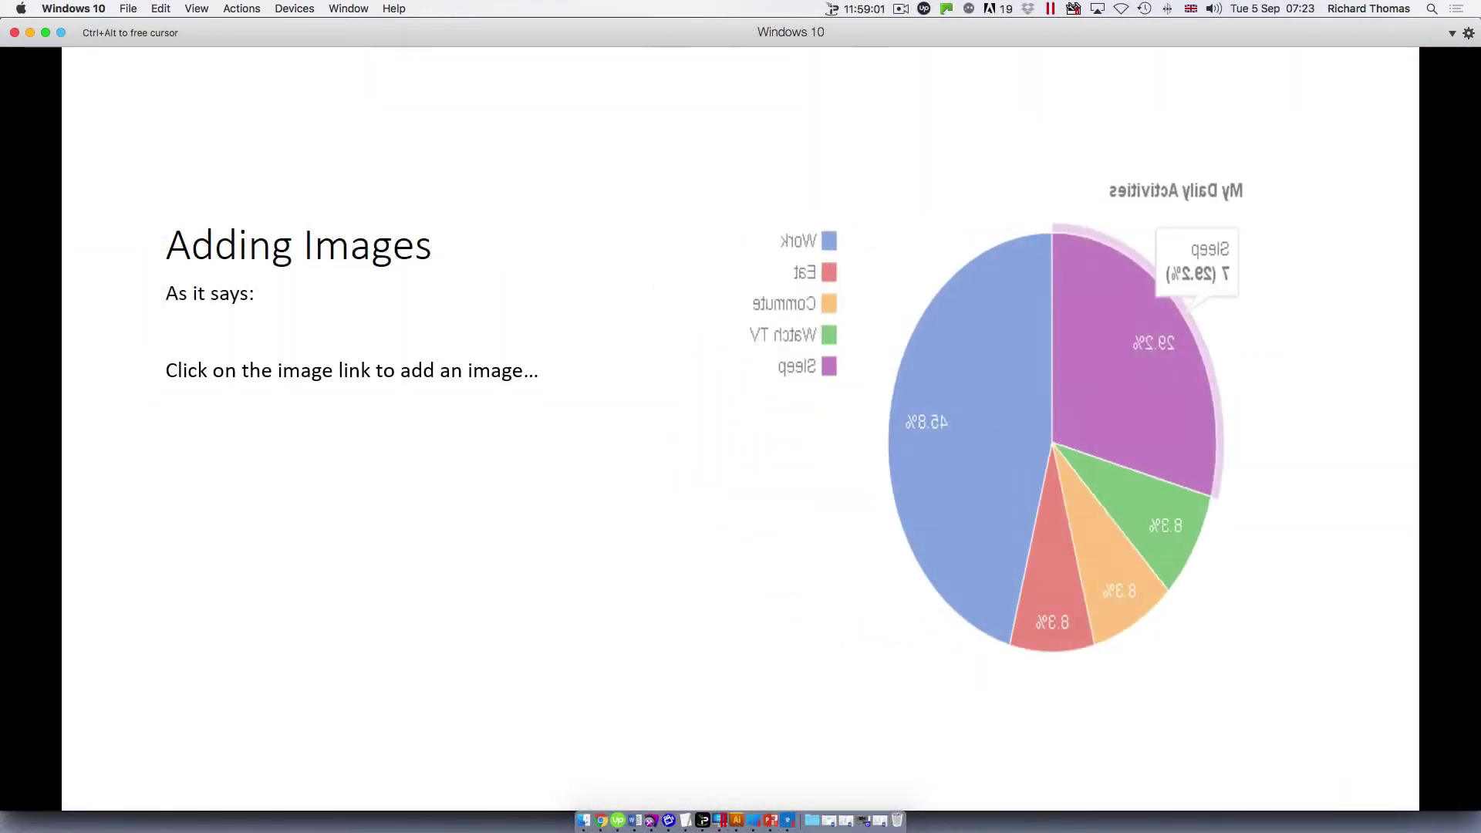
Advance the slide show to the 'Don't overdo it!' slide and play its pie chart animation.
key("Right")
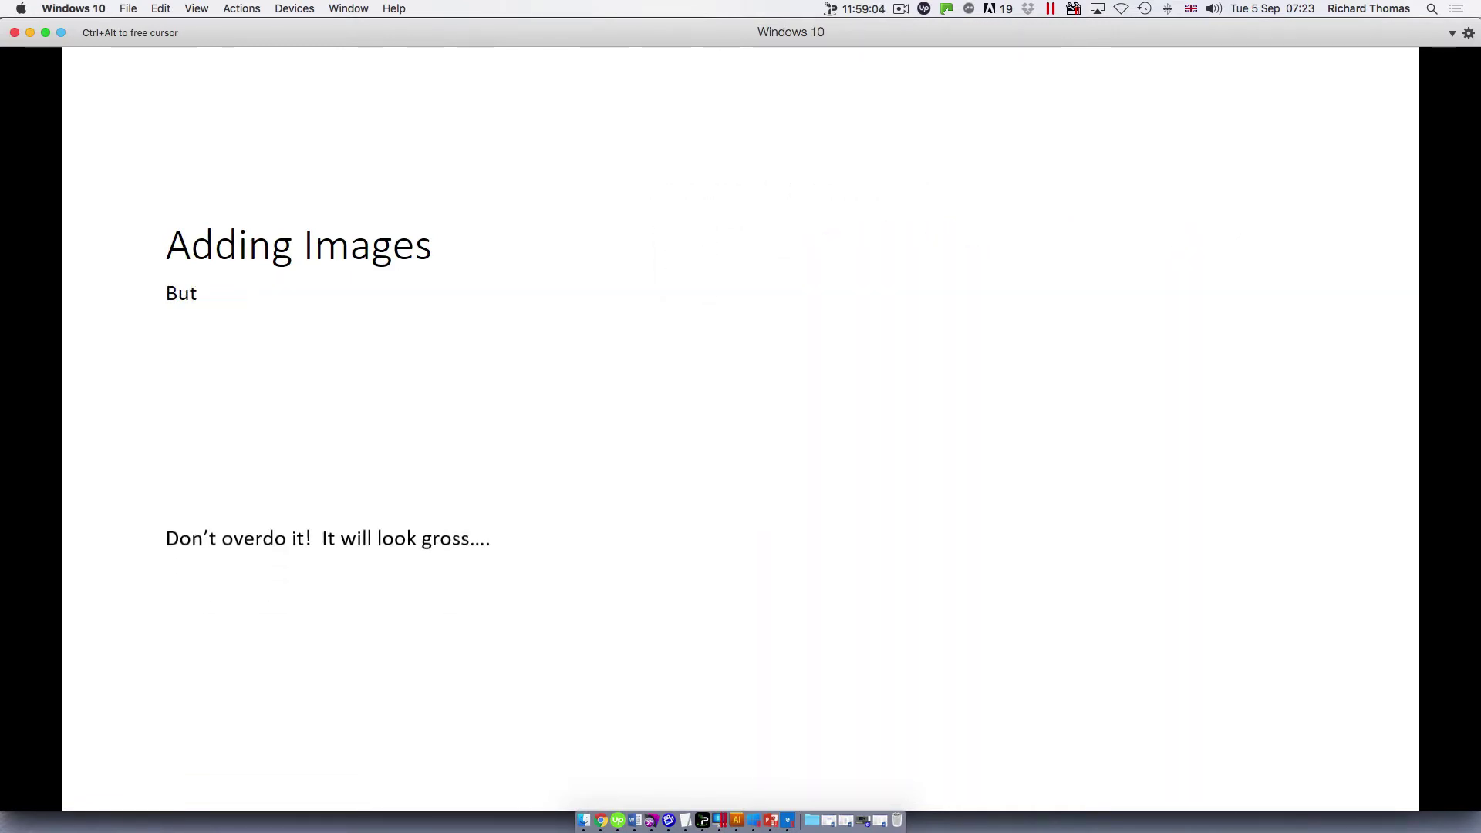
key("Right")
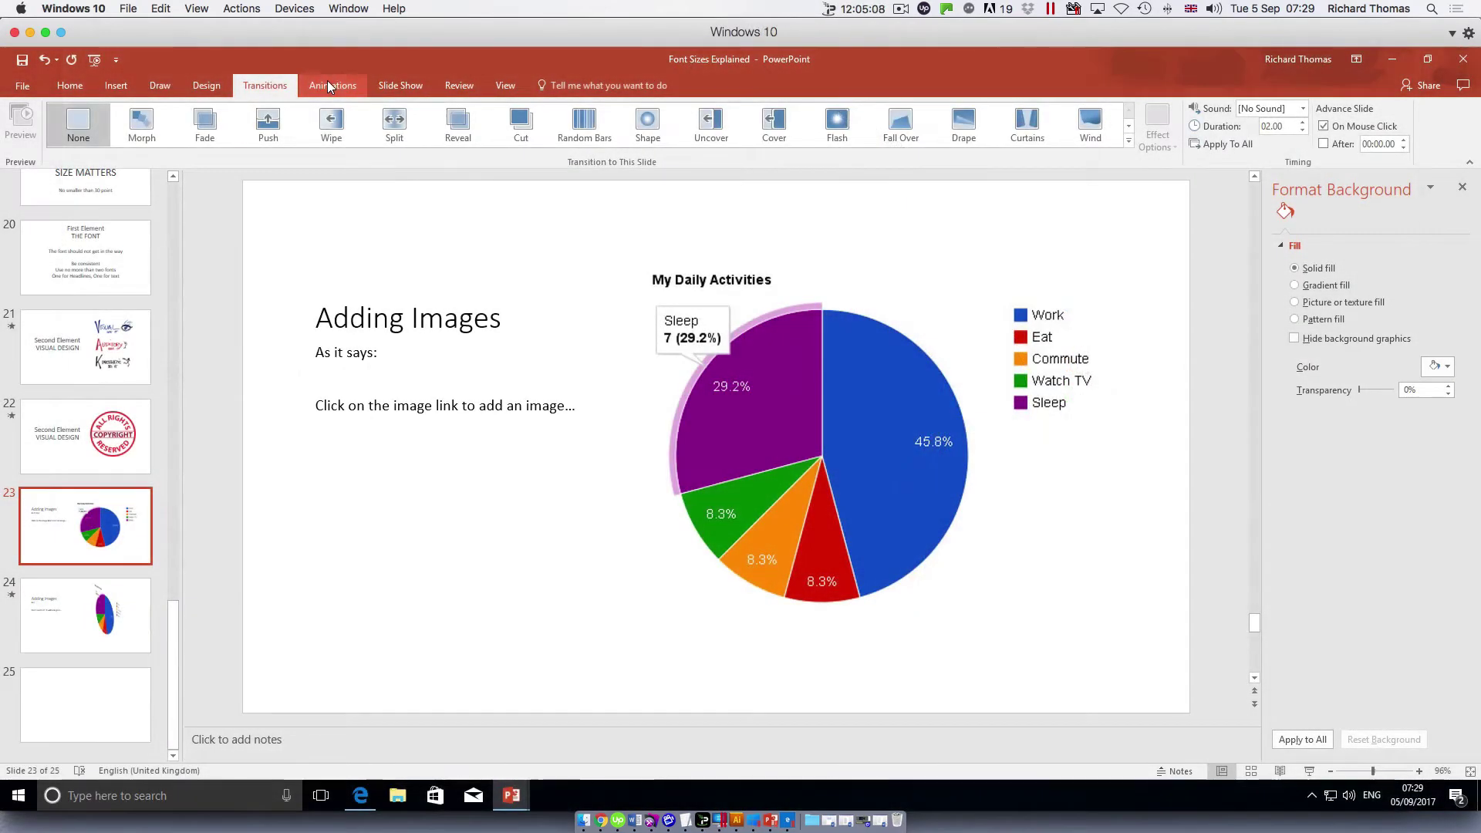
Give slide 23's line "Click on the image link to add an image..." a Grow & Turn animation.
left_click(329, 85)
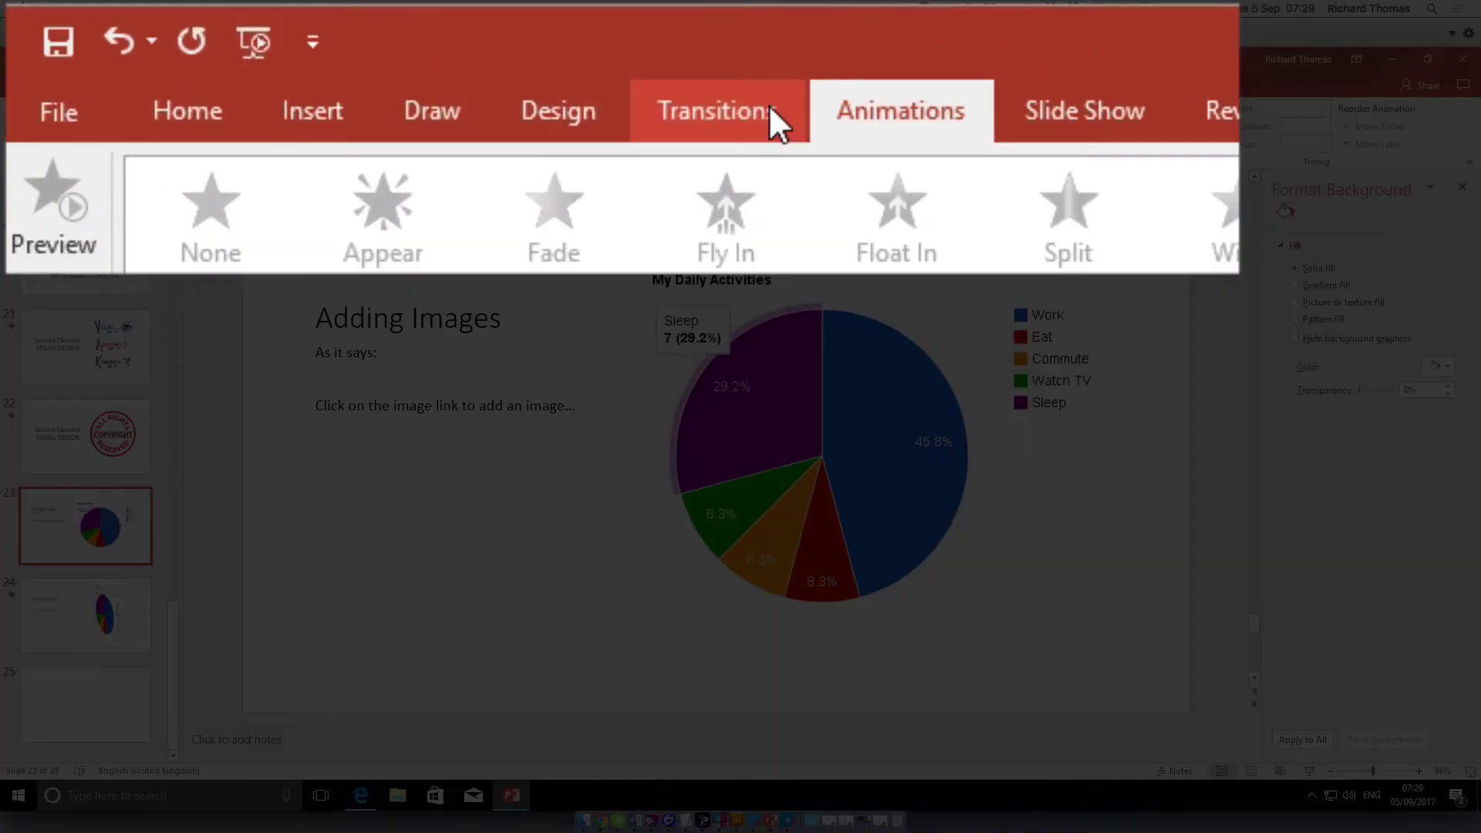
left_click(281, 84)
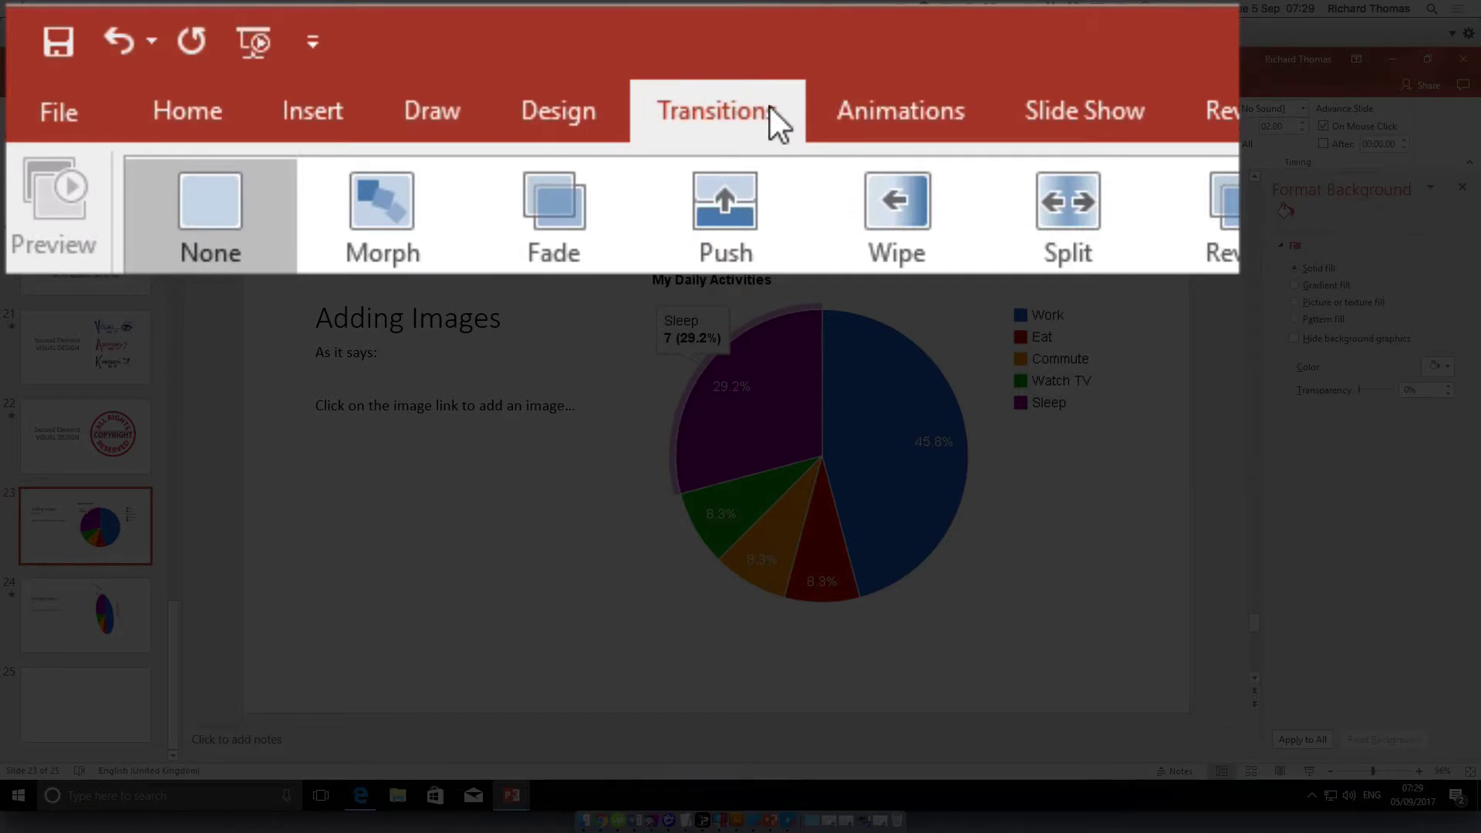
left_click(876, 102)
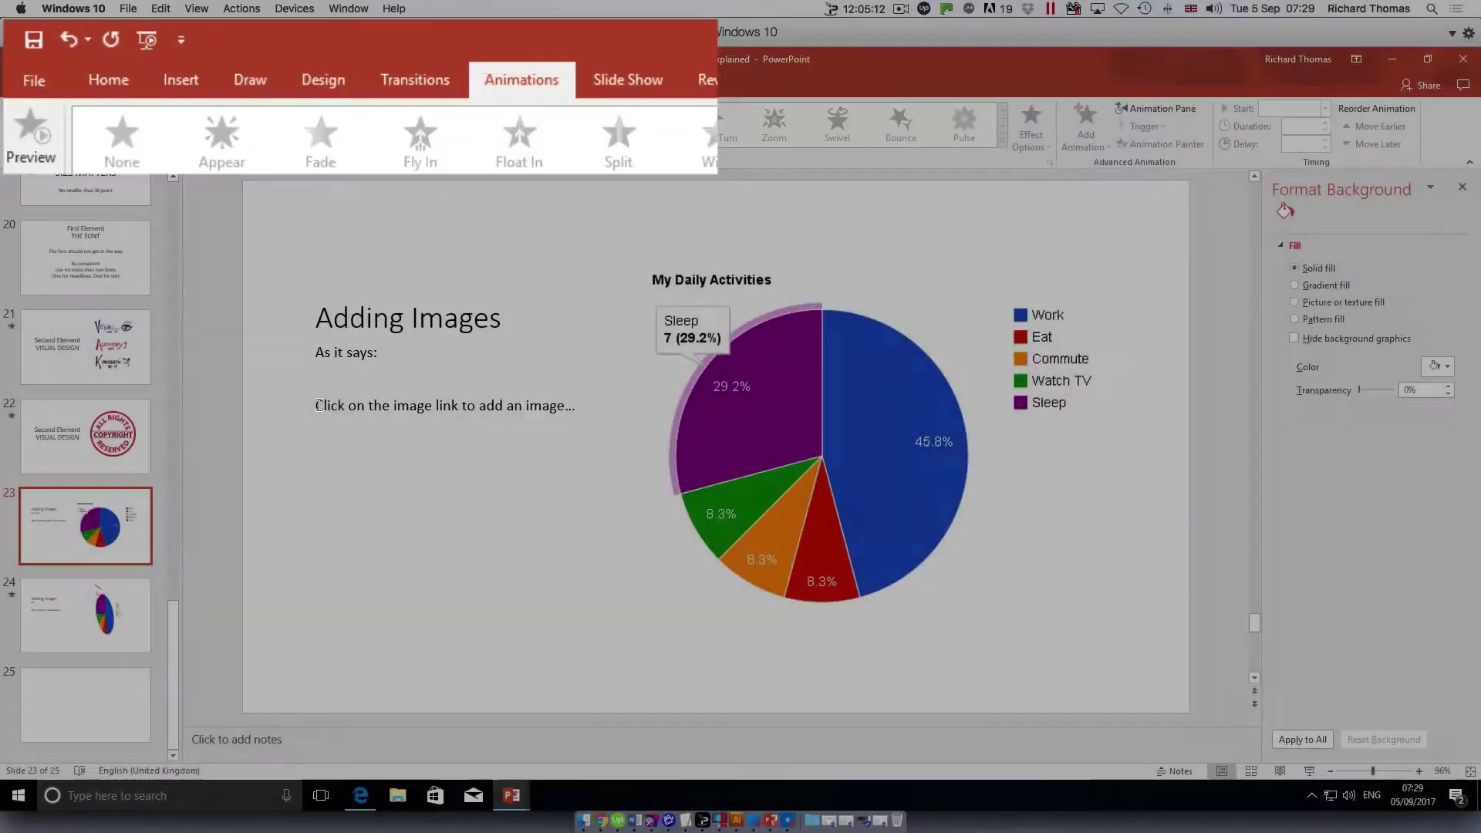
left_click_drag(317, 405, 584, 407)
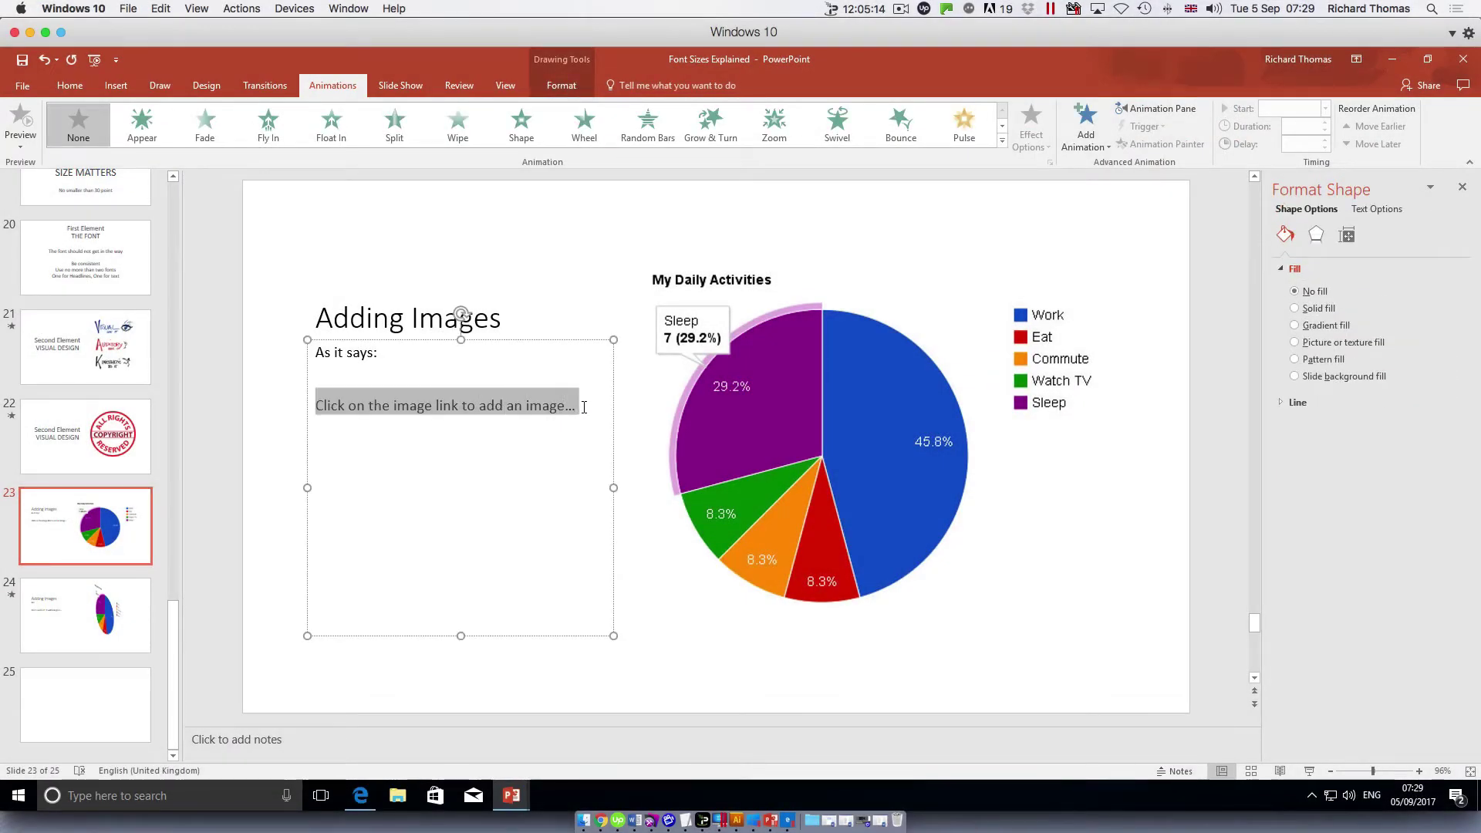
left_click(312, 123)
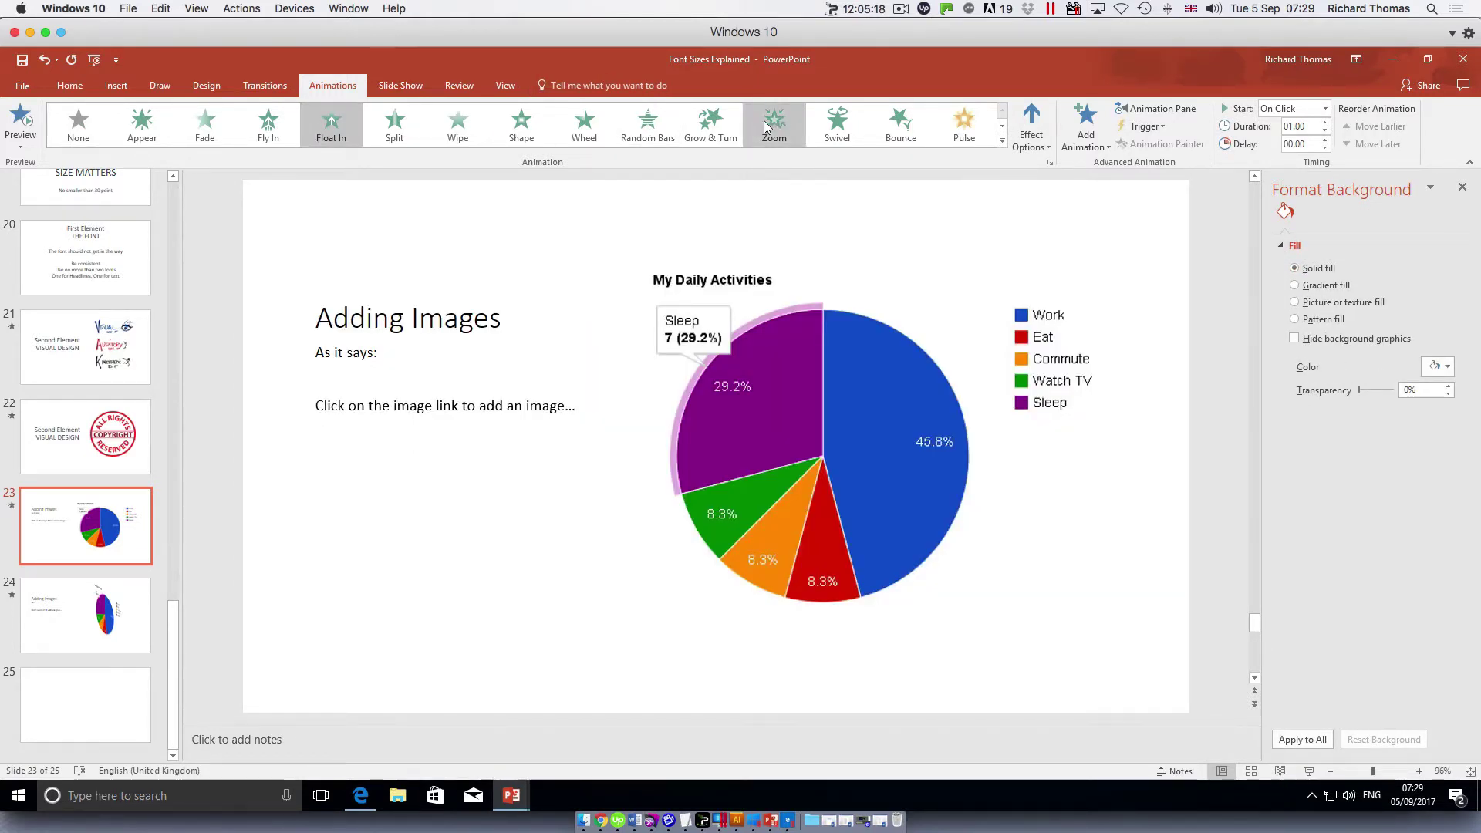
left_click(710, 124)
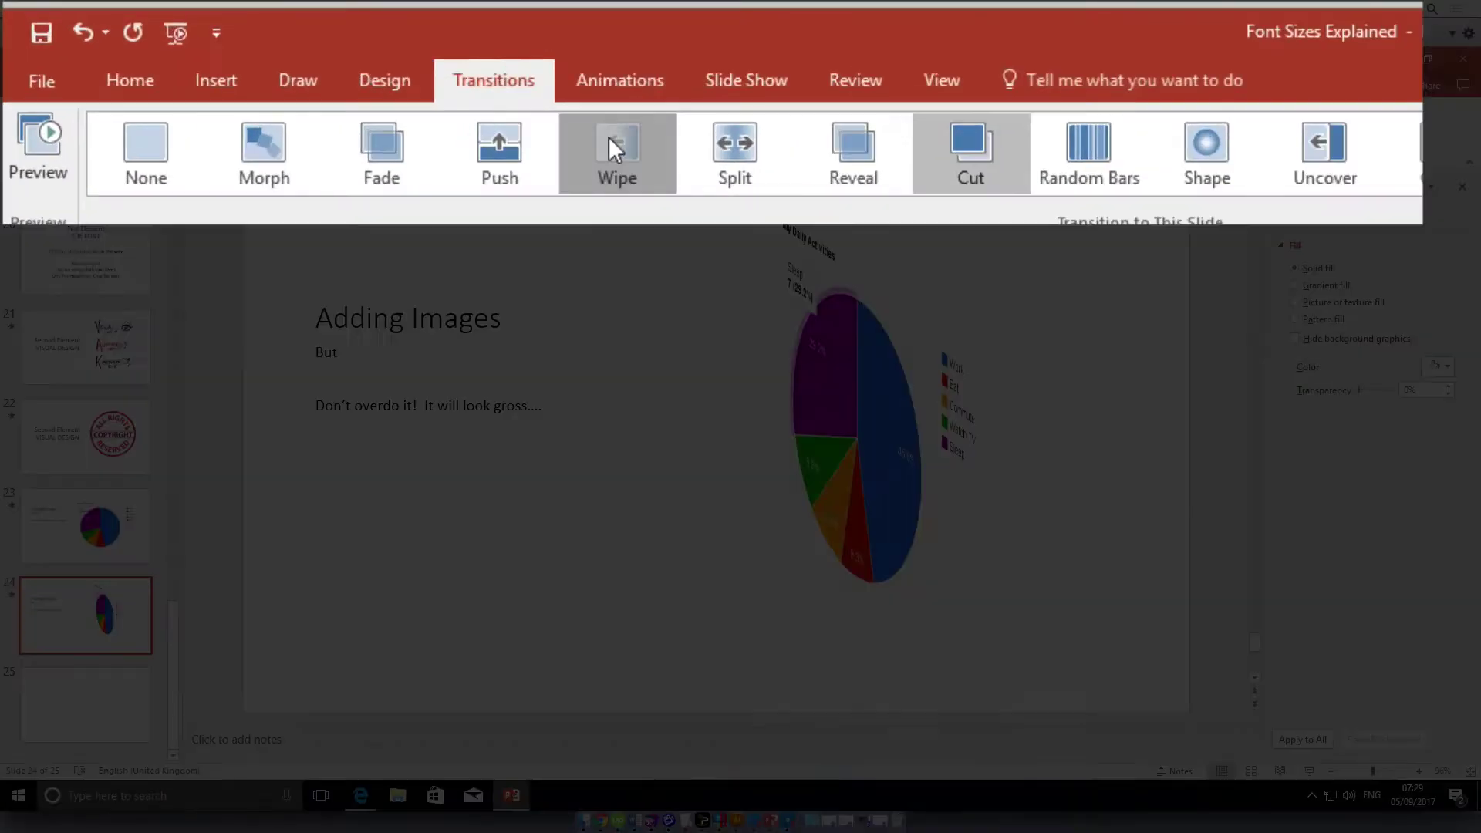
Apply the Flash transition to slide 24 after trying Wipe and Reveal.
left_click(328, 122)
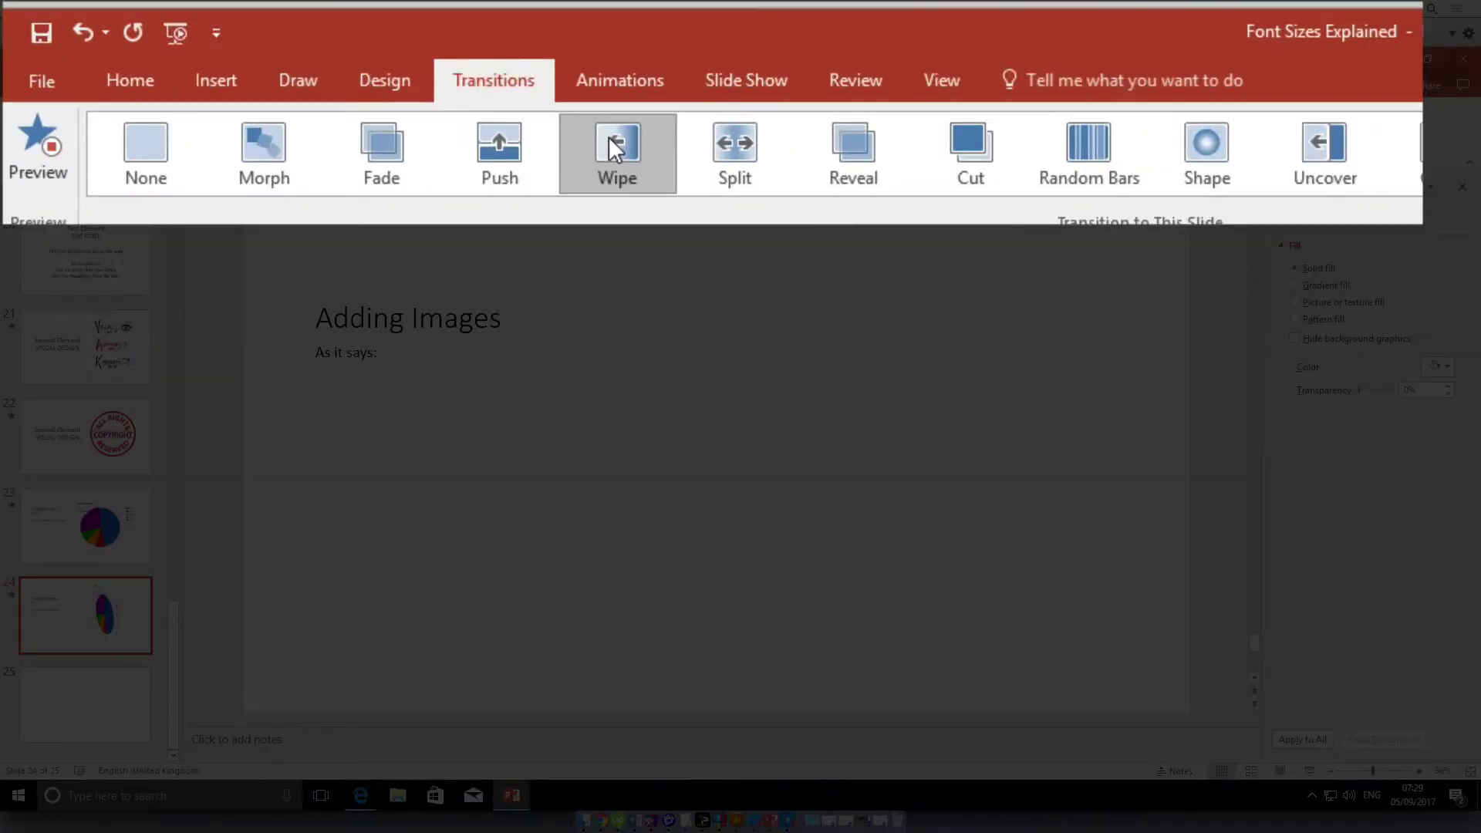
left_click(843, 150)
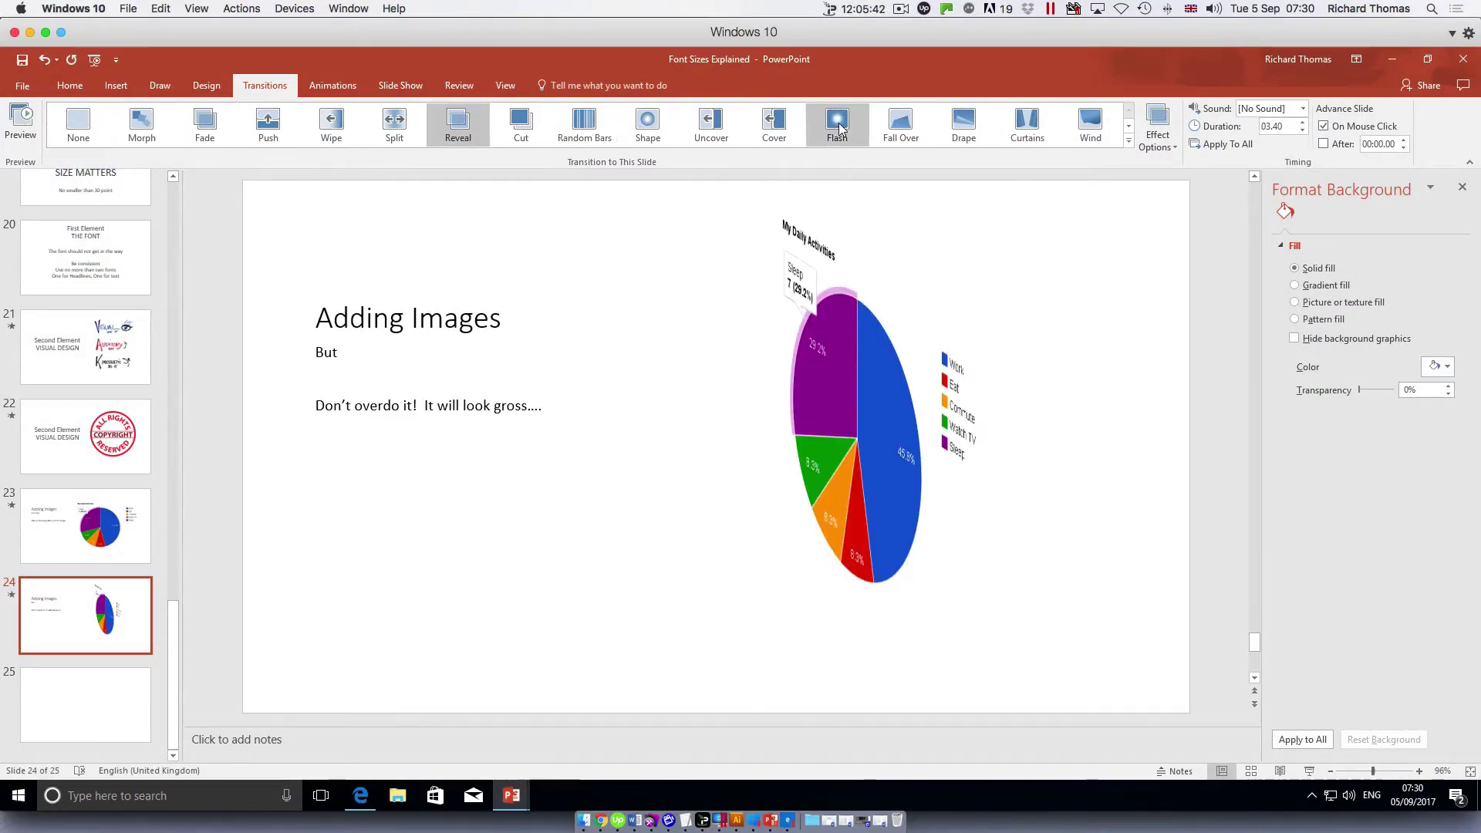
left_click(838, 126)
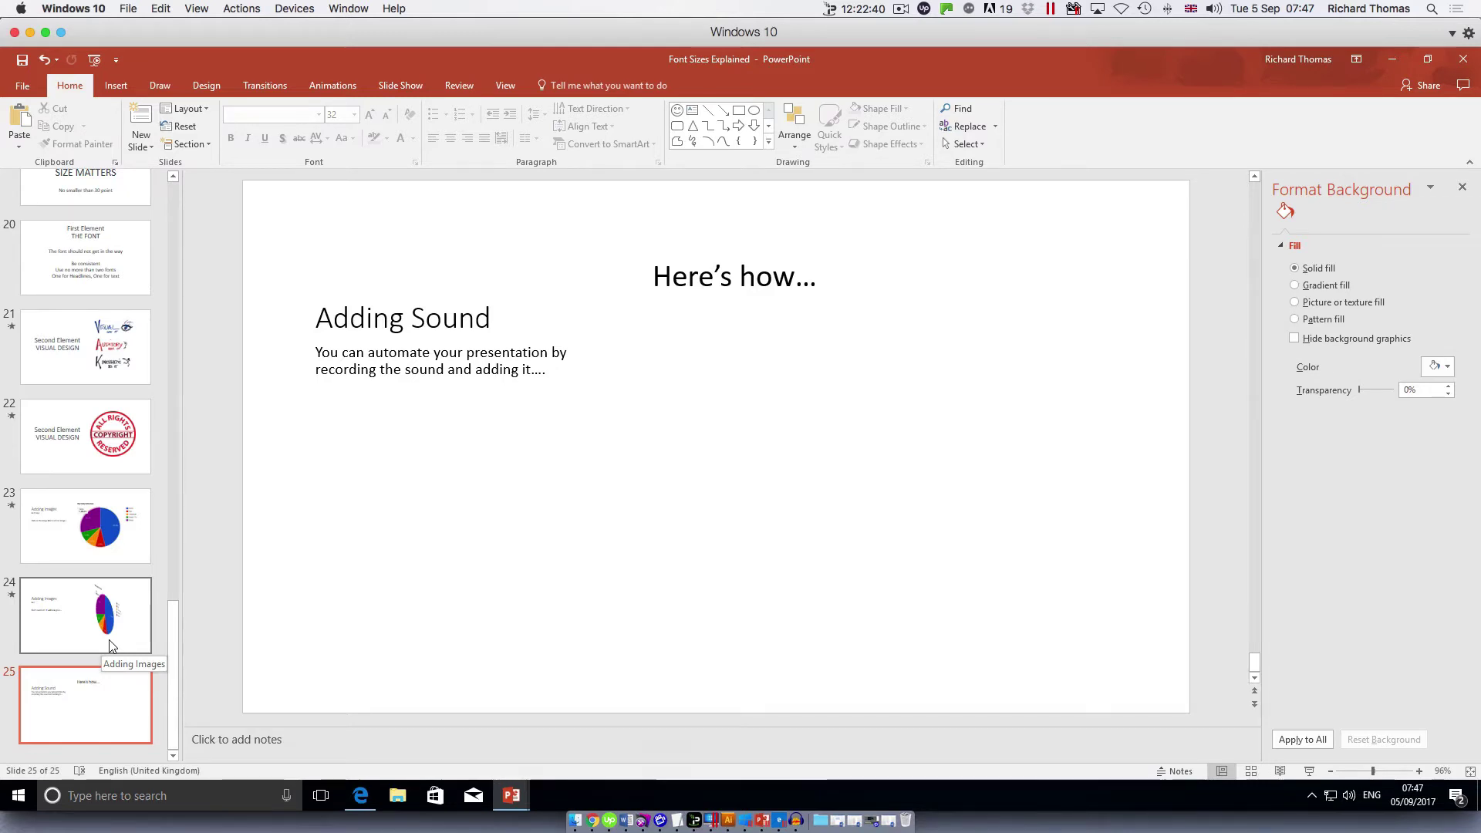
Insert the Sound clip MP3 from the PC onto slide 25 and play it to check.
left_click(117, 86)
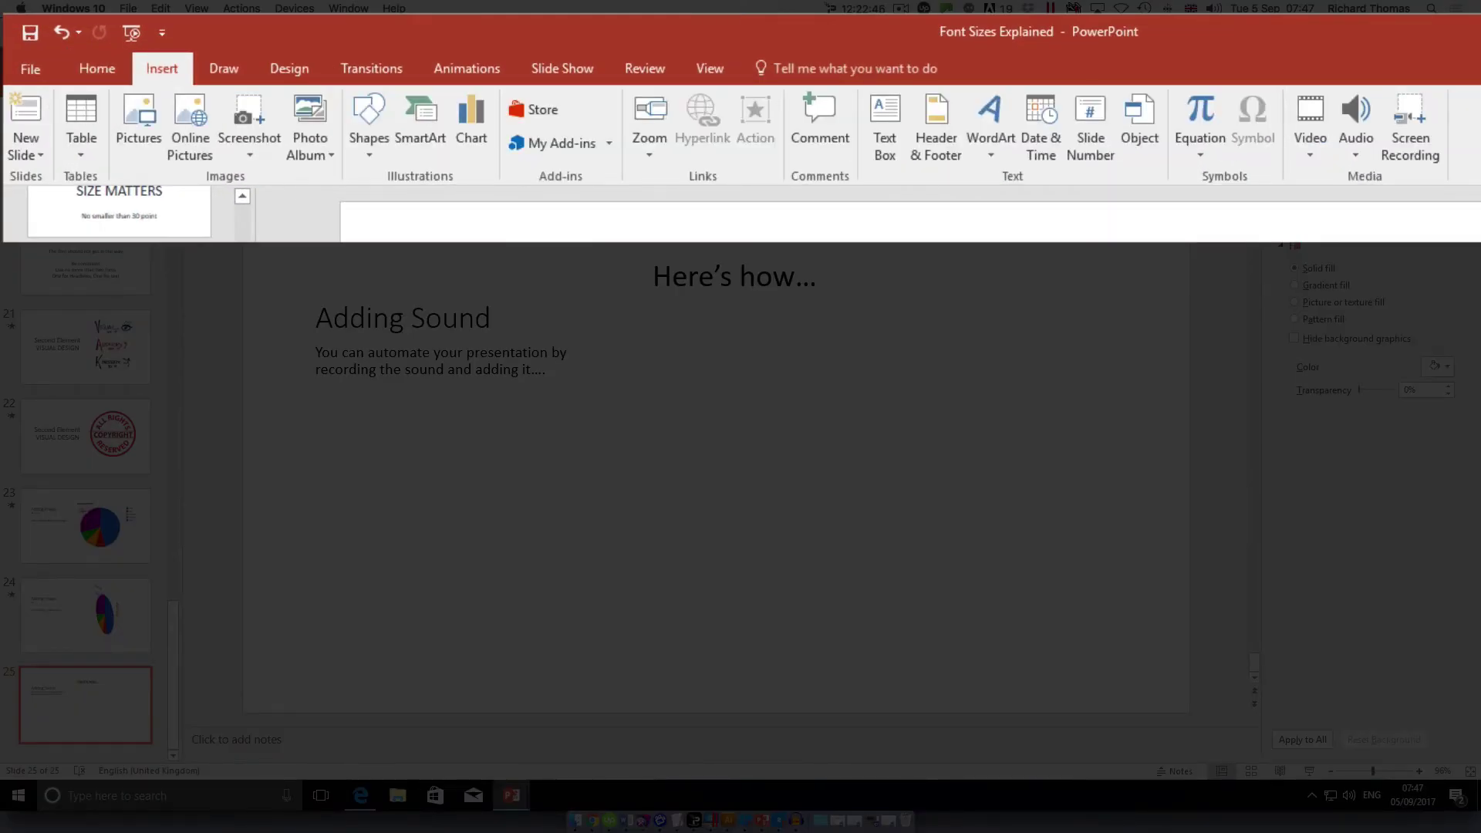
left_click(1354, 156)
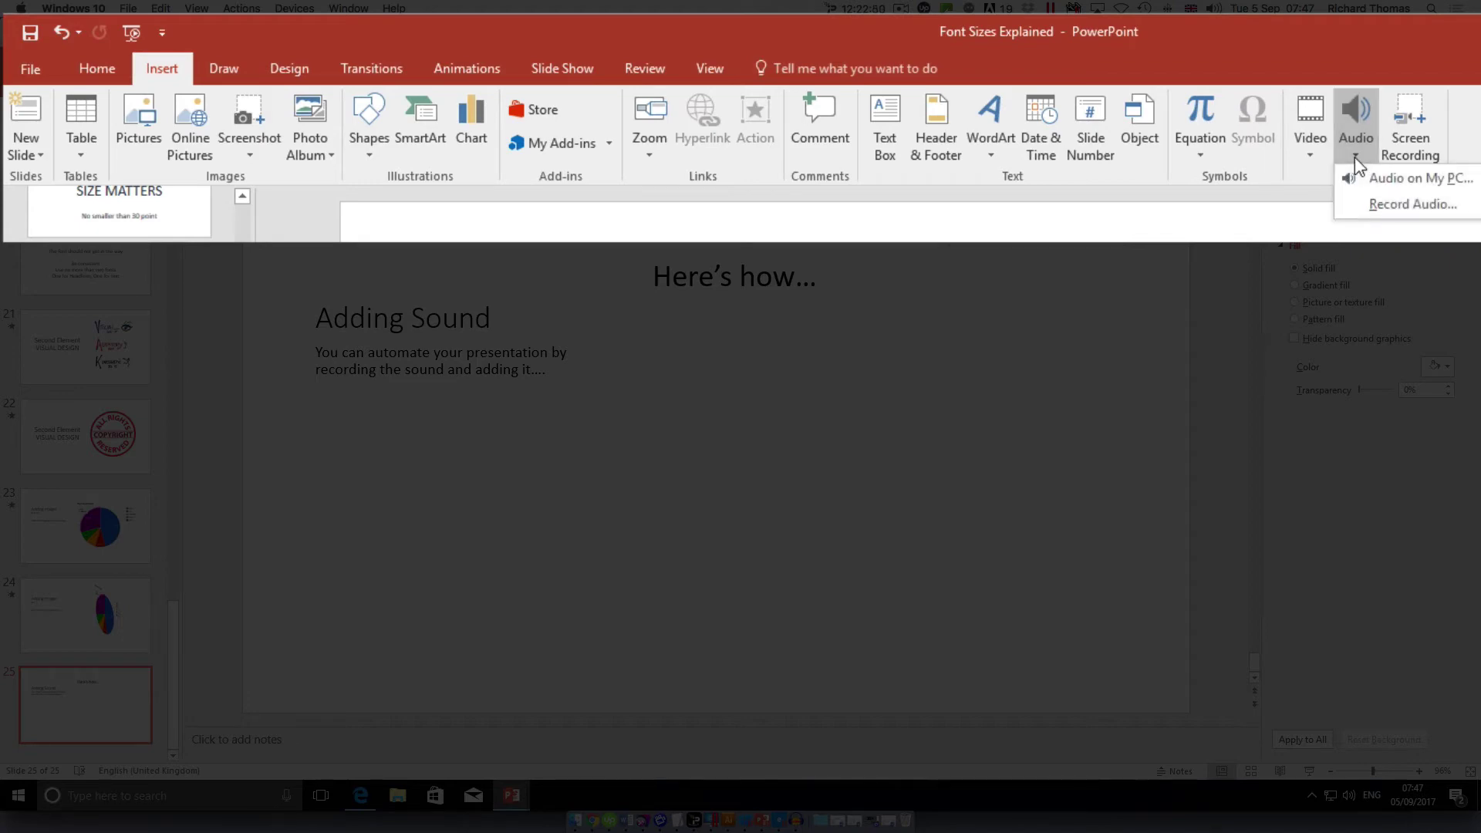
left_click(1368, 181)
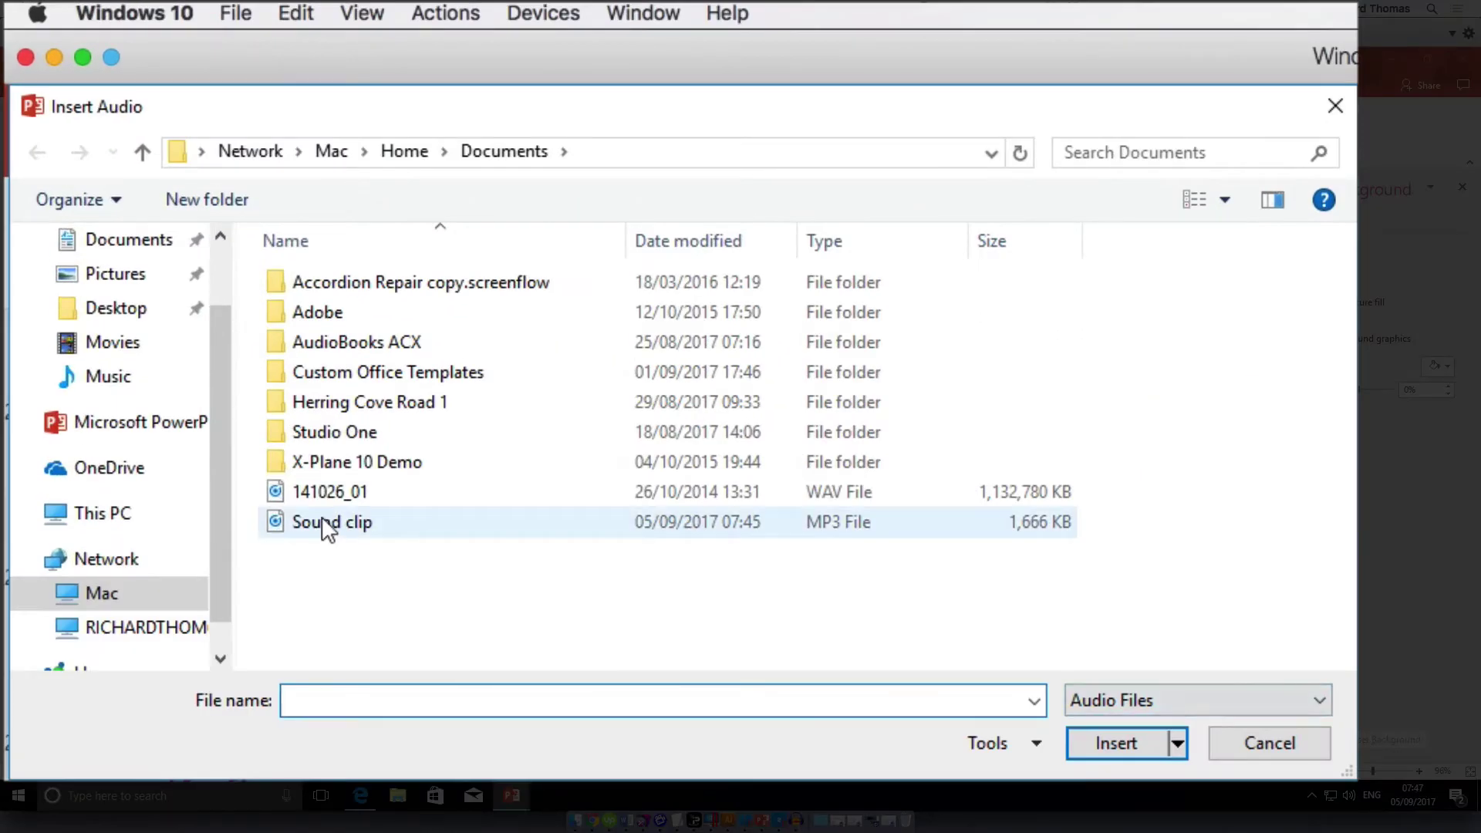
left_click(324, 525)
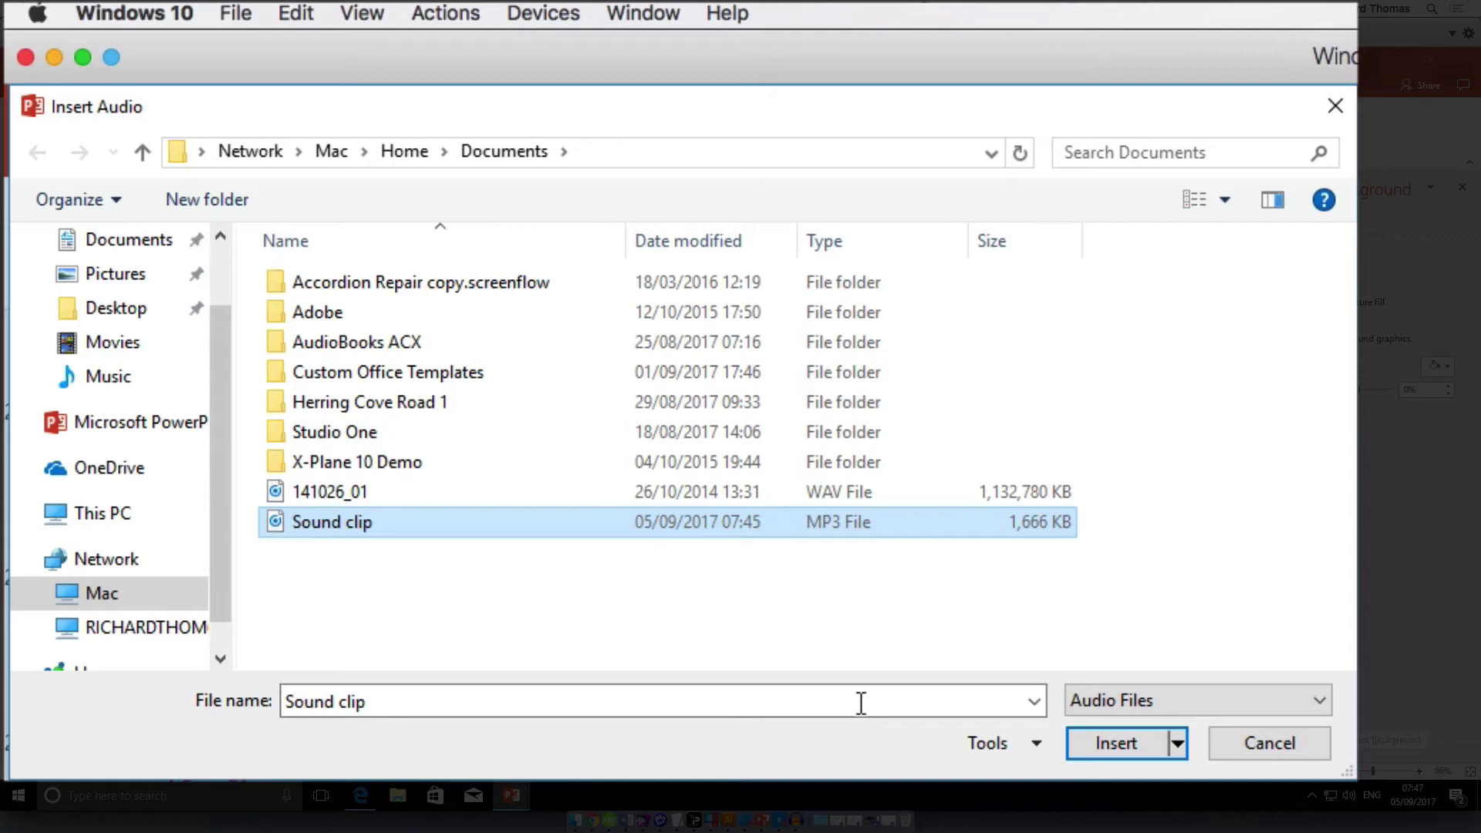
left_click(1110, 744)
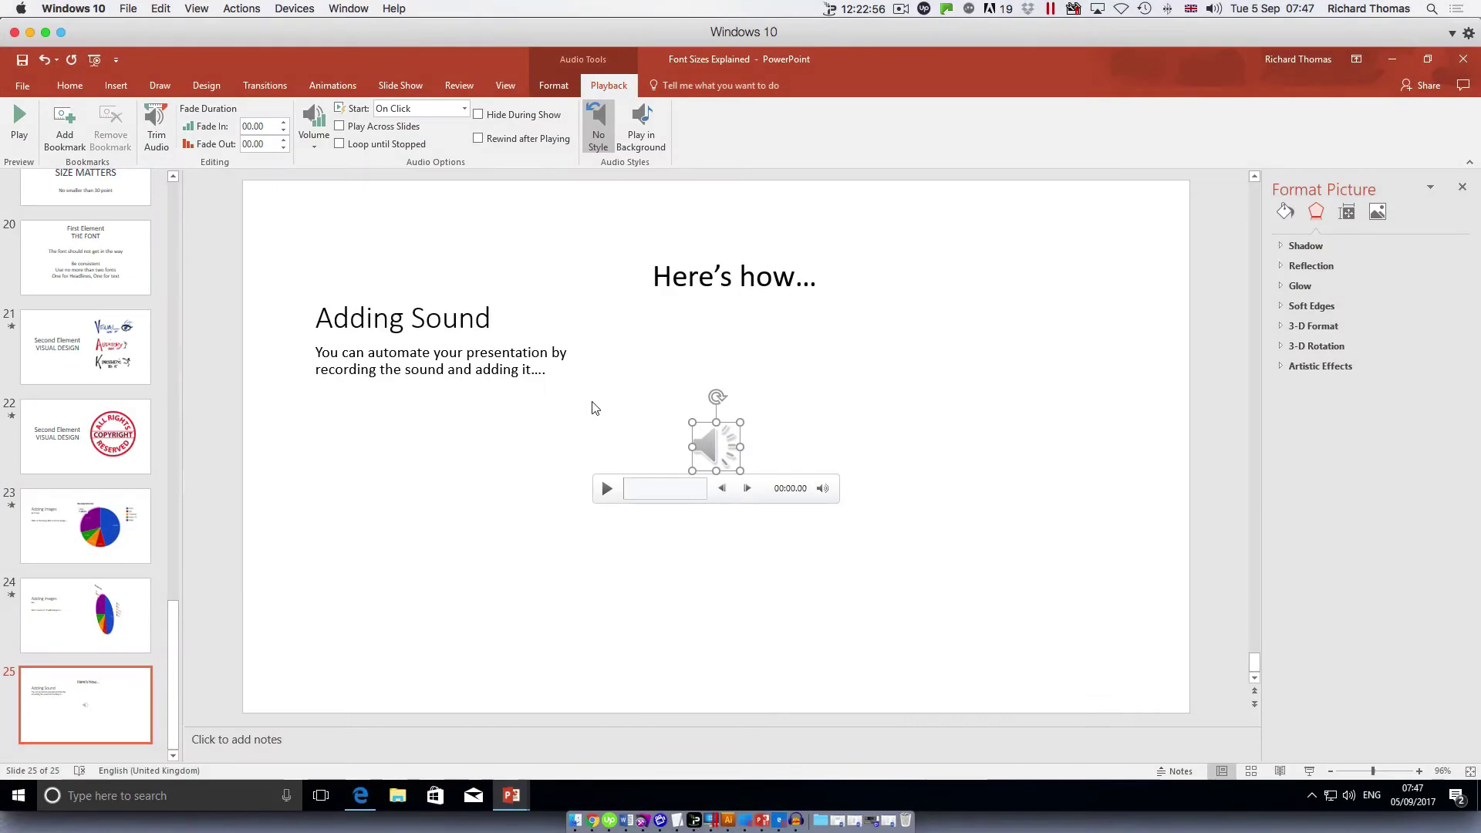
left_click(607, 488)
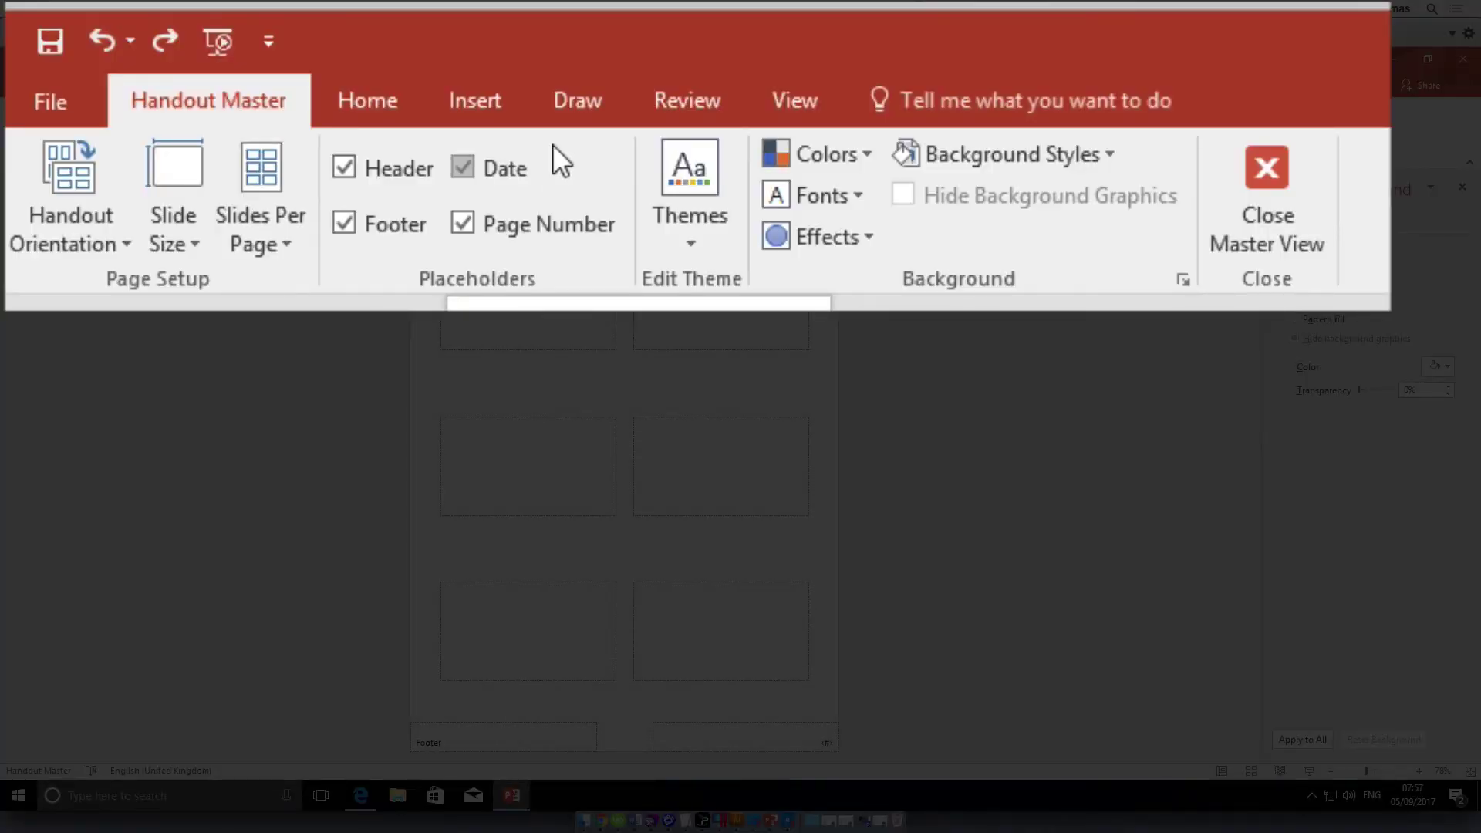
Switch from the handout master to Notes Master view from the View tab.
left_click(817, 97)
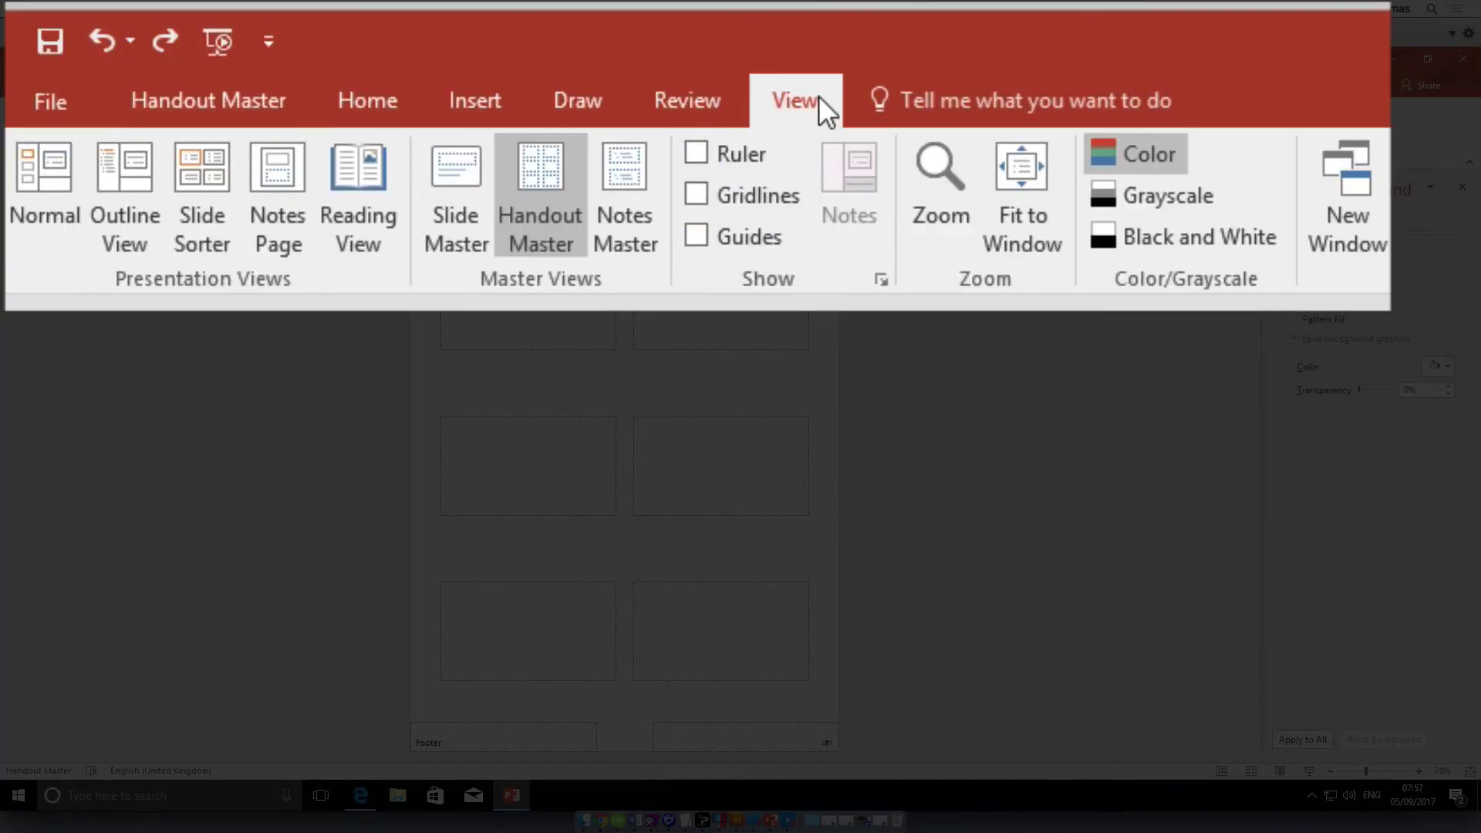
left_click(646, 172)
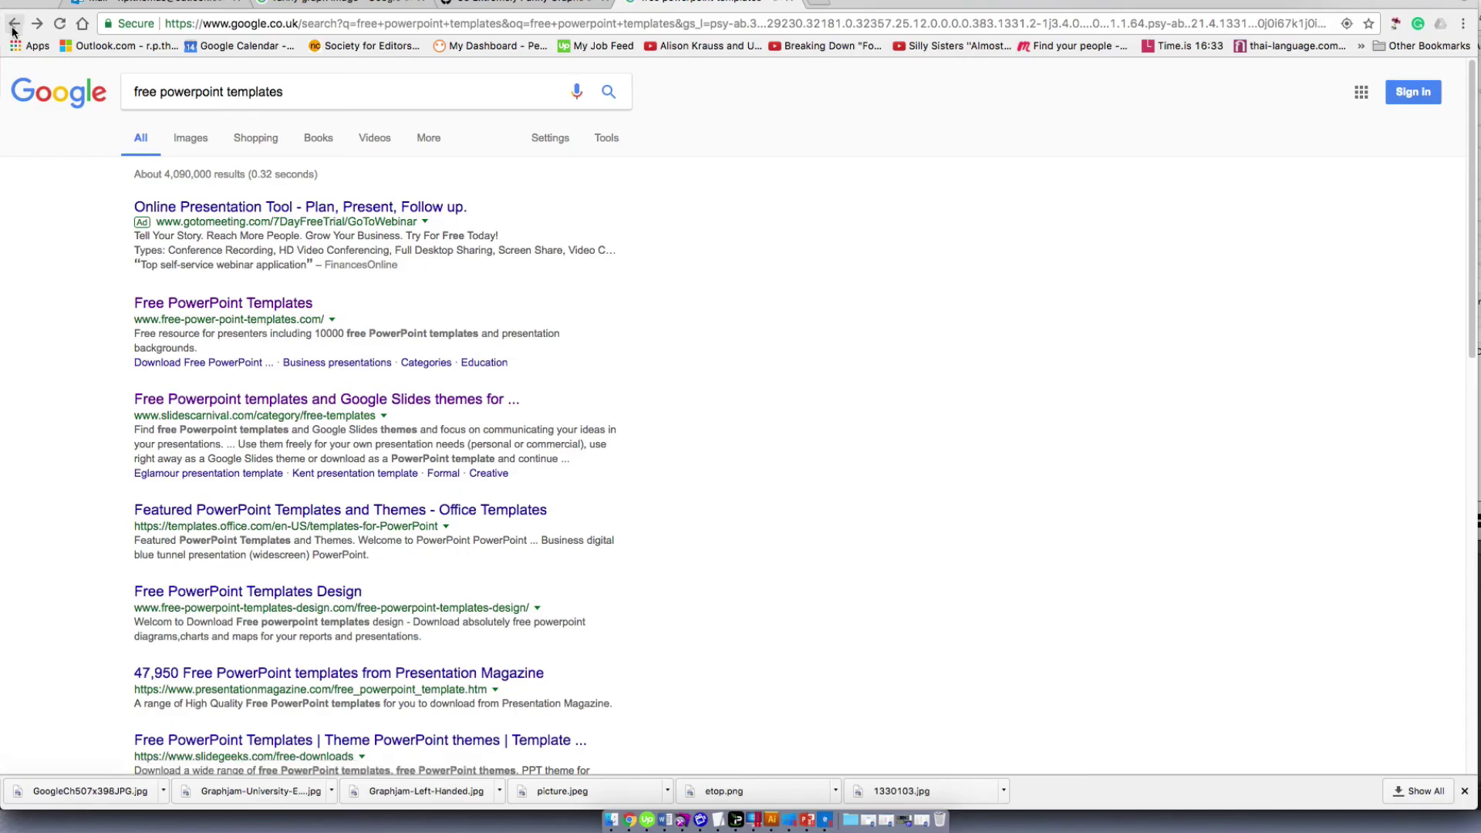
Open the "Featured PowerPoint Templates and Themes - Office Templates" search result.
left_click(229, 515)
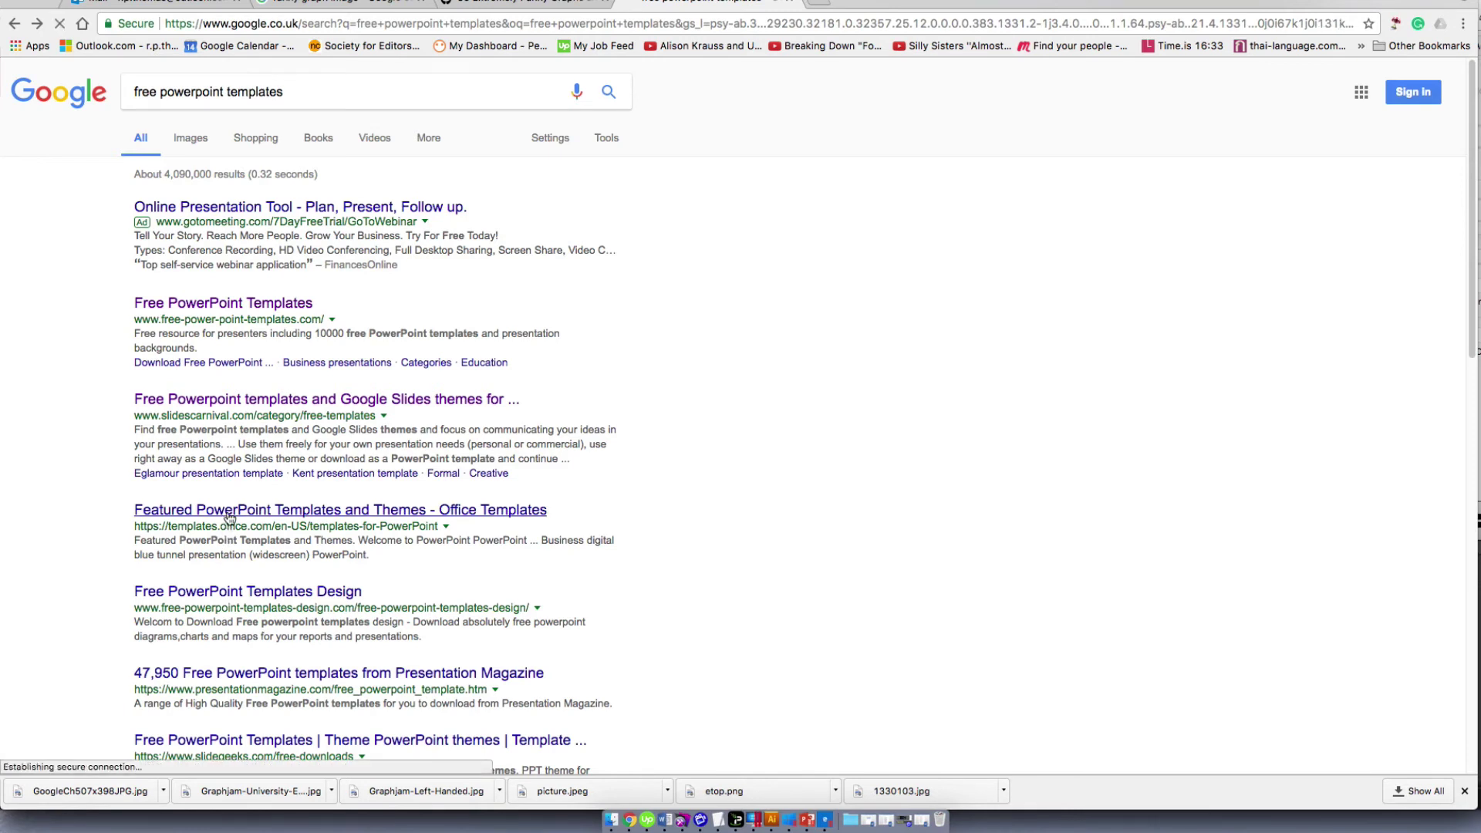